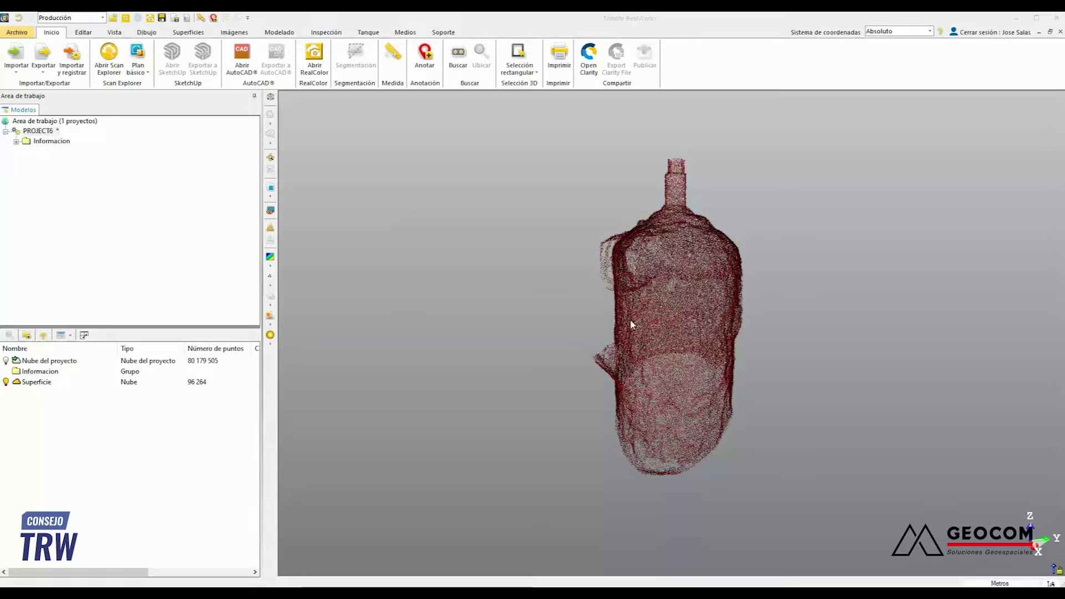
# Start mesh creation on the Superficie point cloud with the projection set to Sin proyección.
pyautogui.moveTo(631, 324); pyautogui.dragTo(757, 309)
pyautogui.moveTo(603, 293); pyautogui.dragTo(658, 273)
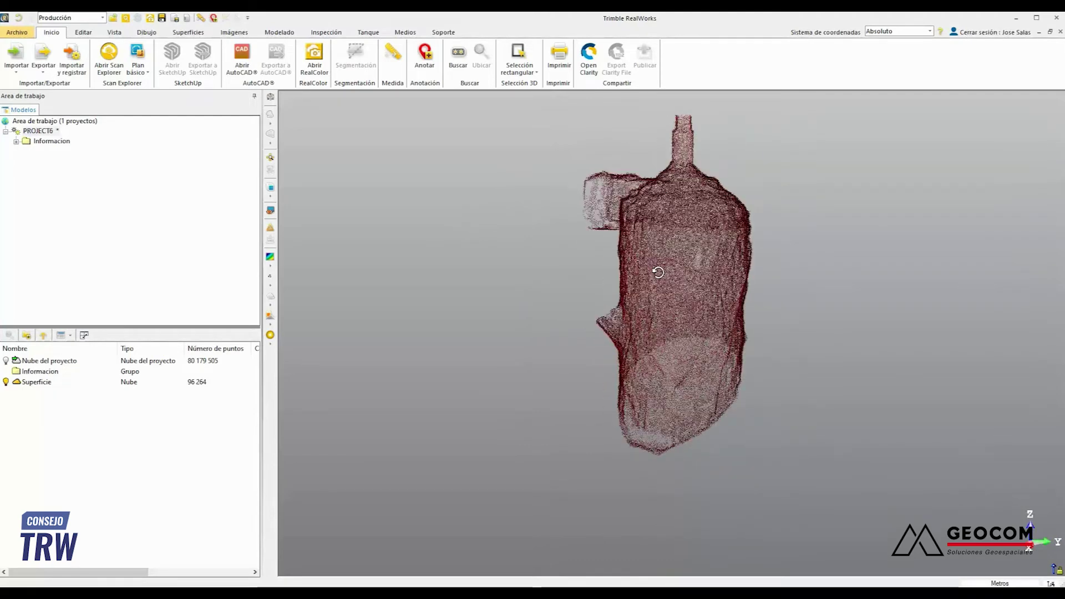
pyautogui.click(40, 386)
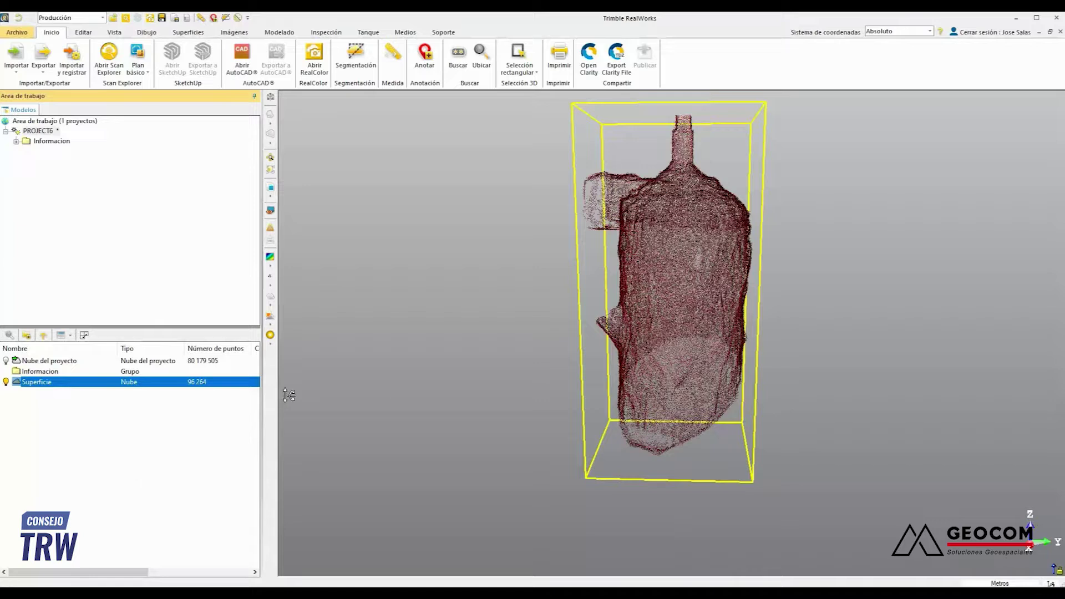
pyautogui.click(190, 35)
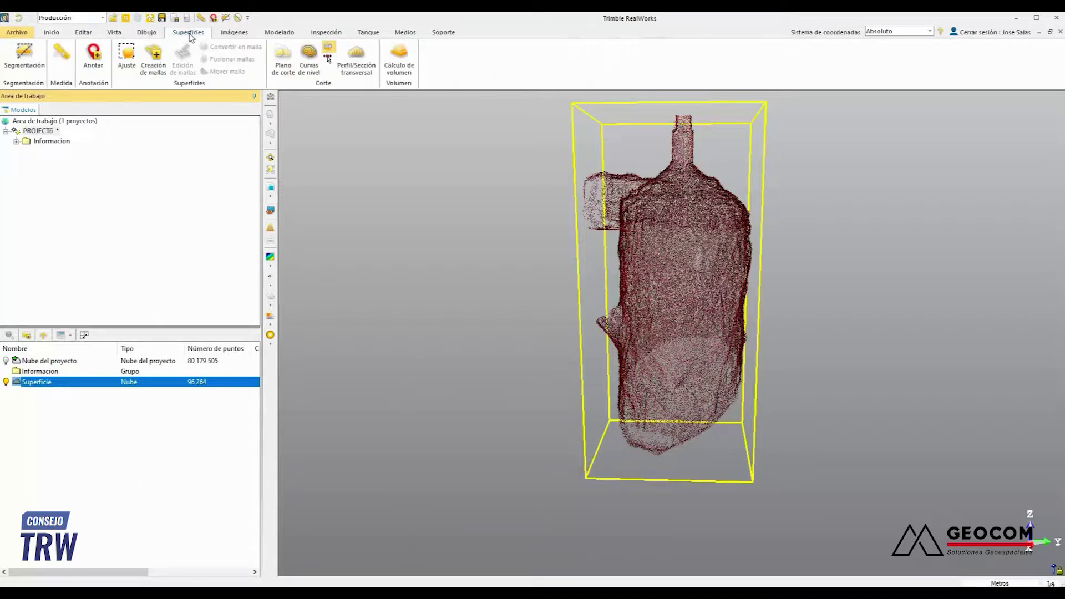
pyautogui.click(154, 67)
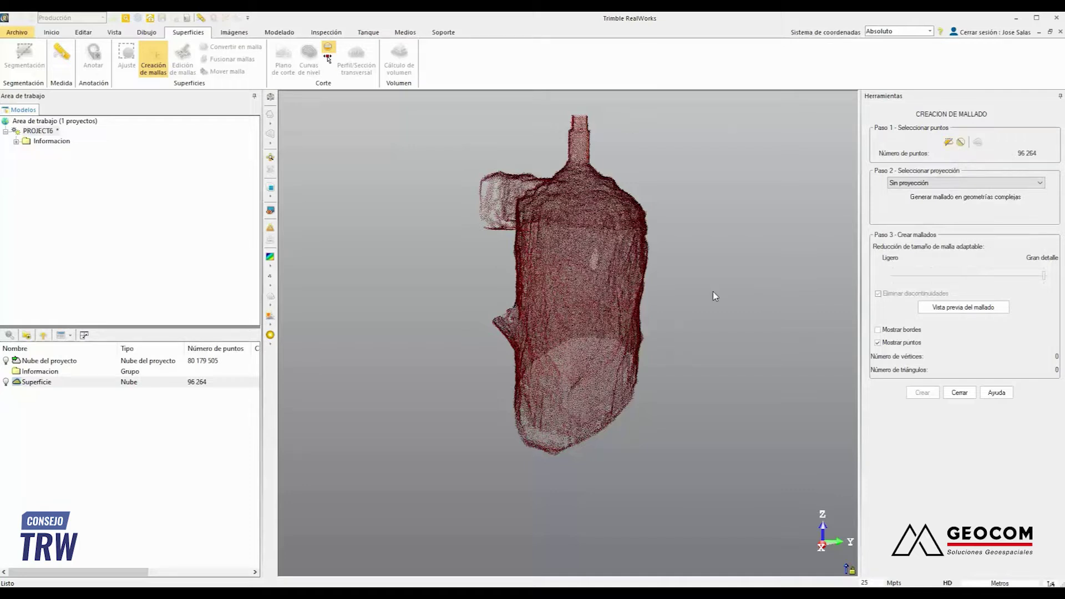
pyautogui.click(1022, 188)
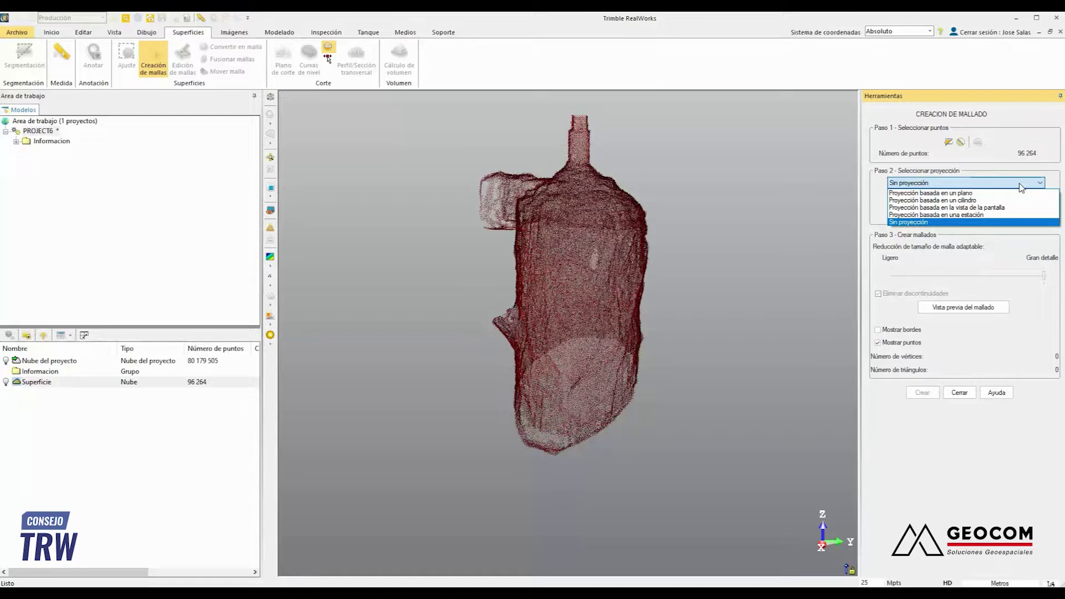
pyautogui.click(918, 223)
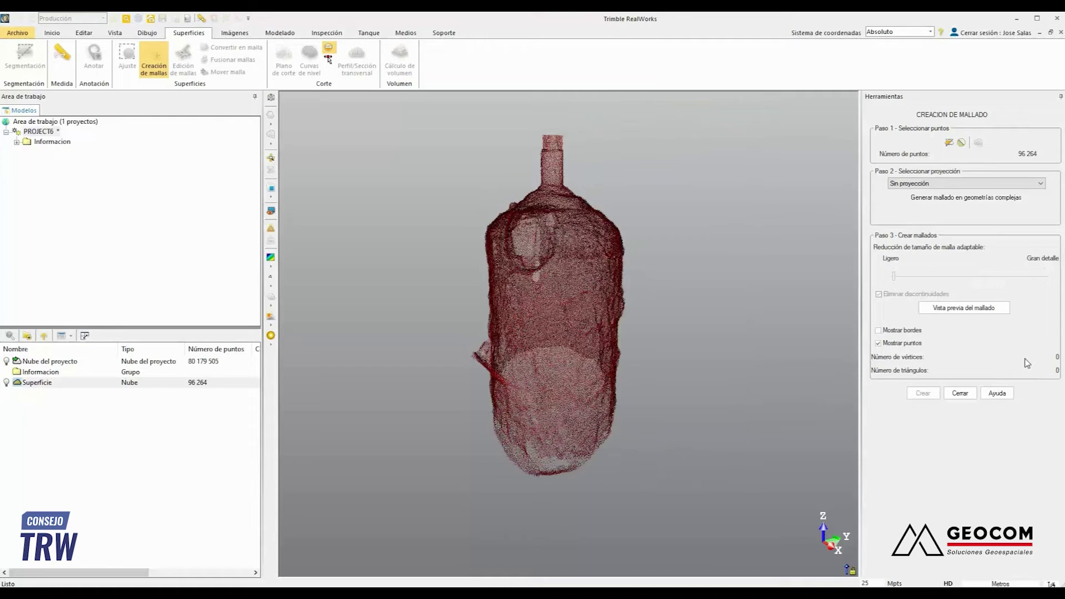
# Set the adaptive mesh size reduction to Gran detalle and preview the mesh.
pyautogui.click(894, 276)
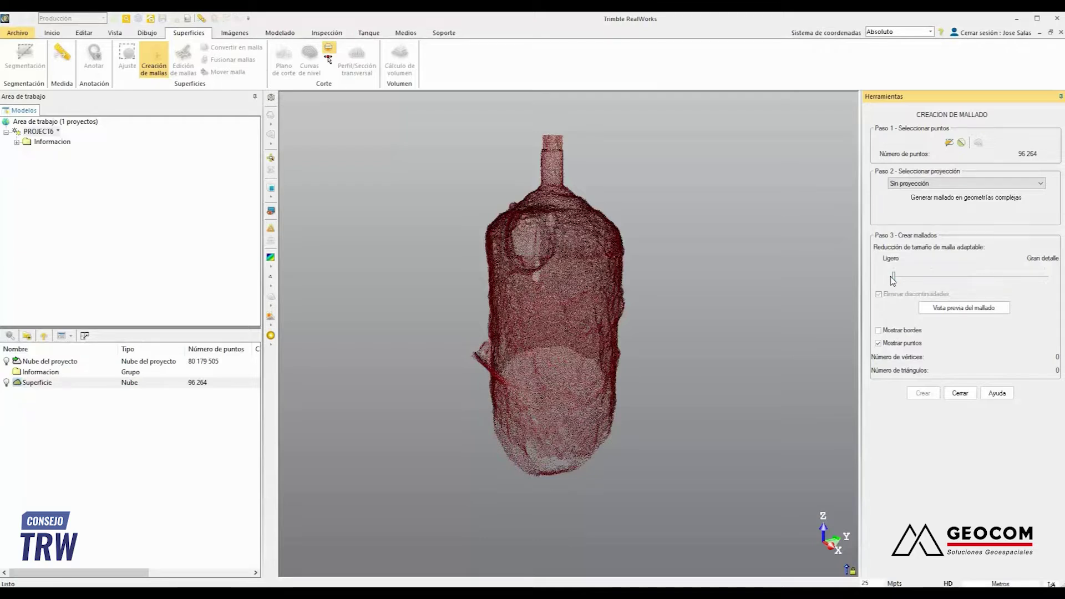
pyautogui.moveTo(892, 280); pyautogui.dragTo(1037, 284)
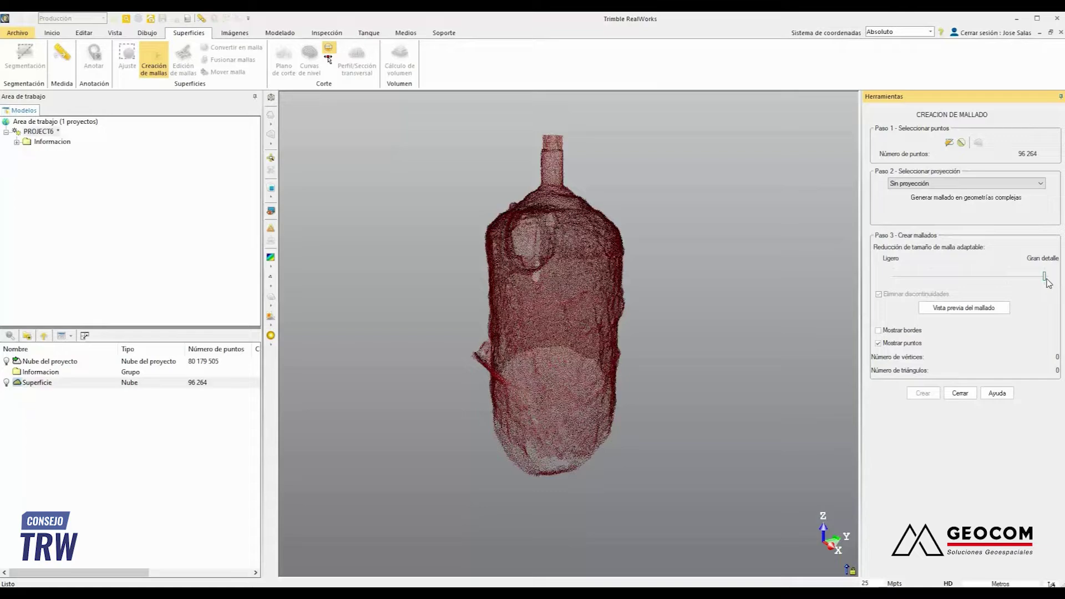
pyautogui.moveTo(556, 278); pyautogui.dragTo(541, 280)
pyautogui.scroll(5, 540, 280)
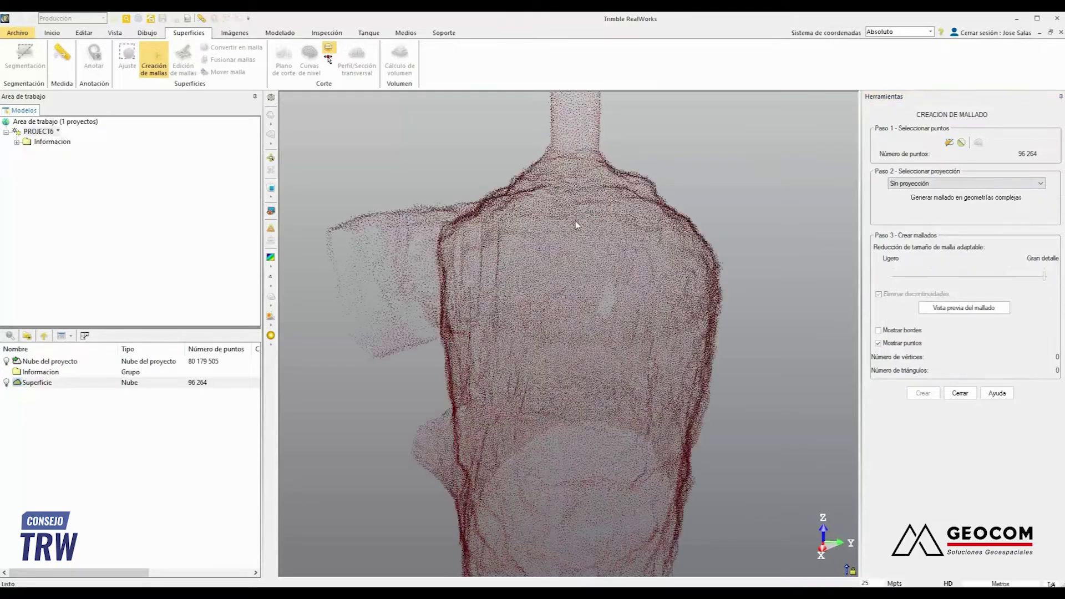
pyautogui.moveTo(492, 228); pyautogui.dragTo(475, 188)
pyautogui.scroll(-5, 474, 188)
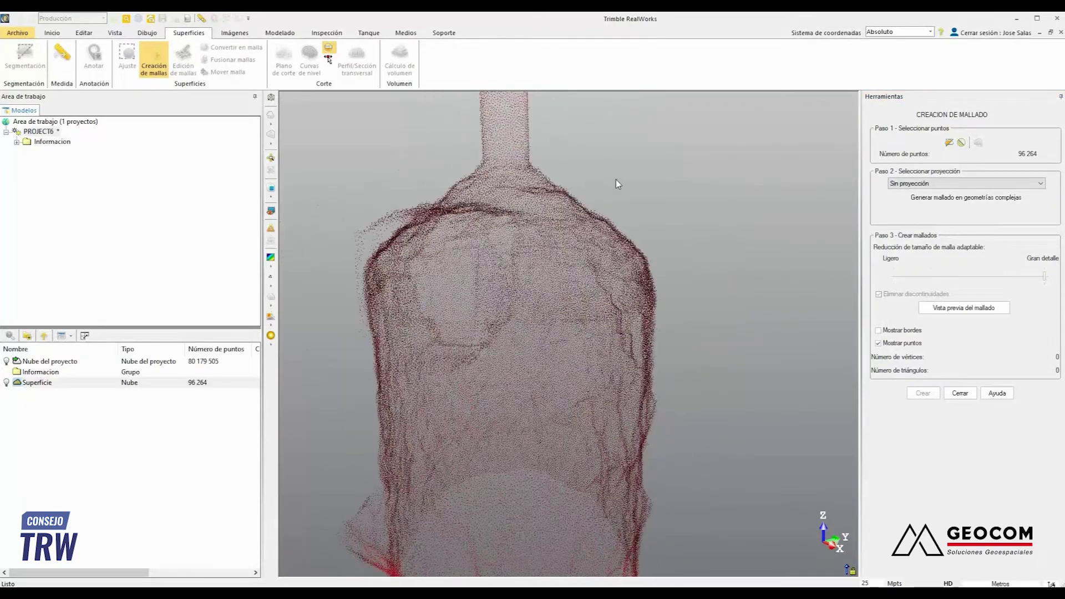
pyautogui.moveTo(566, 352); pyautogui.dragTo(730, 350)
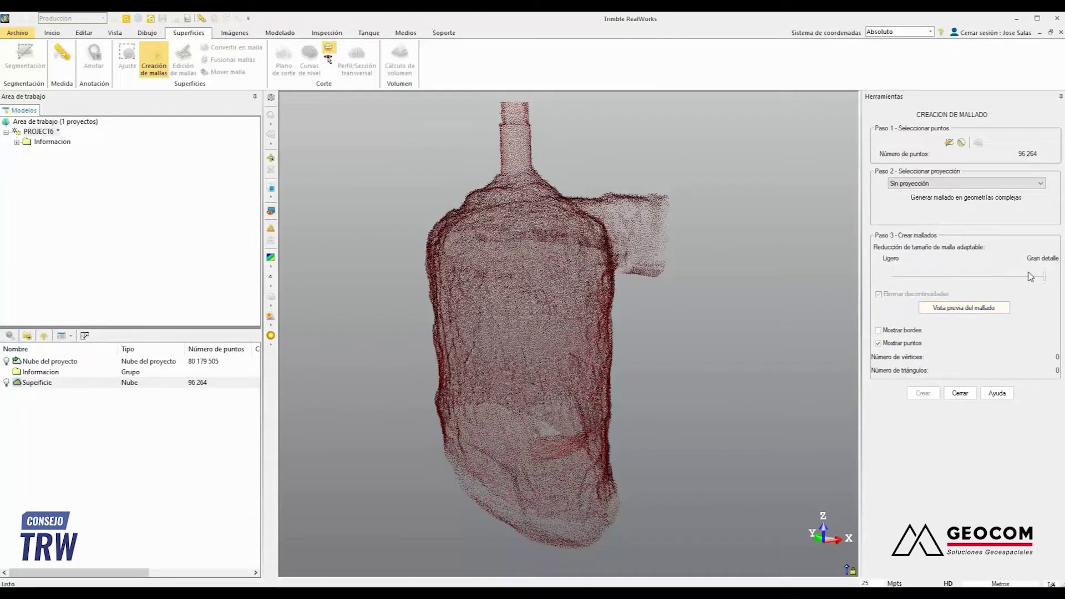
pyautogui.moveTo(1045, 276); pyautogui.dragTo(971, 282)
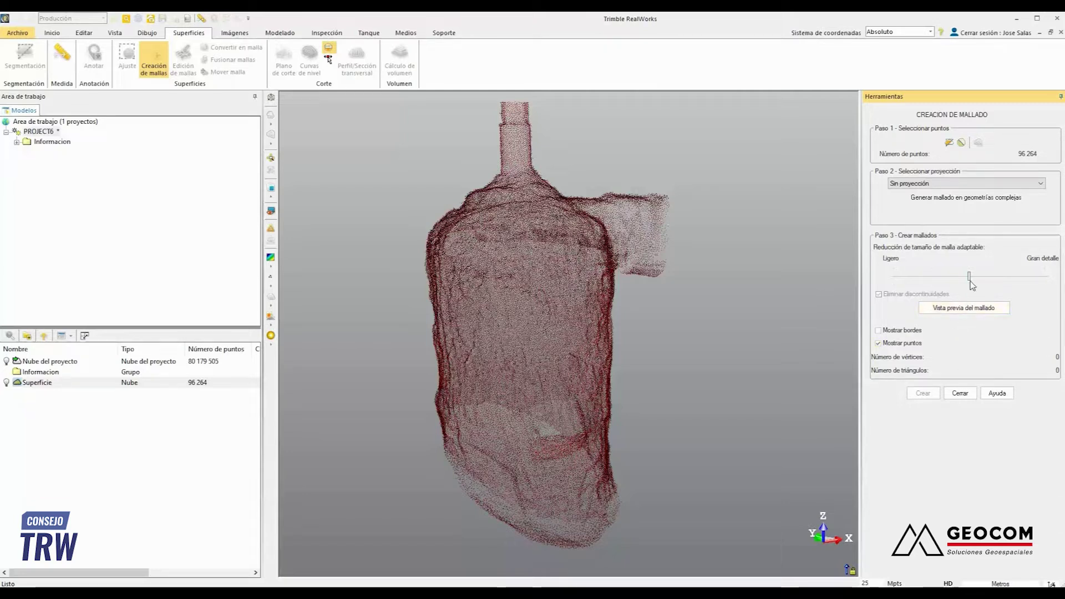
pyautogui.moveTo(970, 275); pyautogui.dragTo(1044, 279)
pyautogui.click(970, 309)
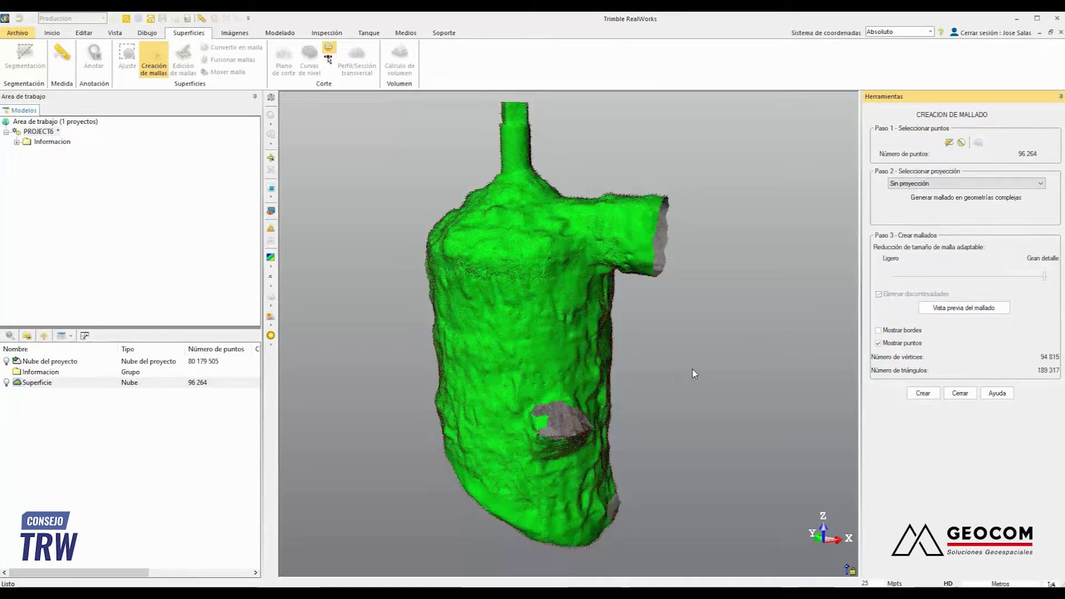
# Lower the adaptive mesh size reduction fully to Ligero and regenerate the mesh preview.
pyautogui.moveTo(619, 353); pyautogui.dragTo(601, 195)
pyautogui.moveTo(579, 230); pyautogui.dragTo(632, 196)
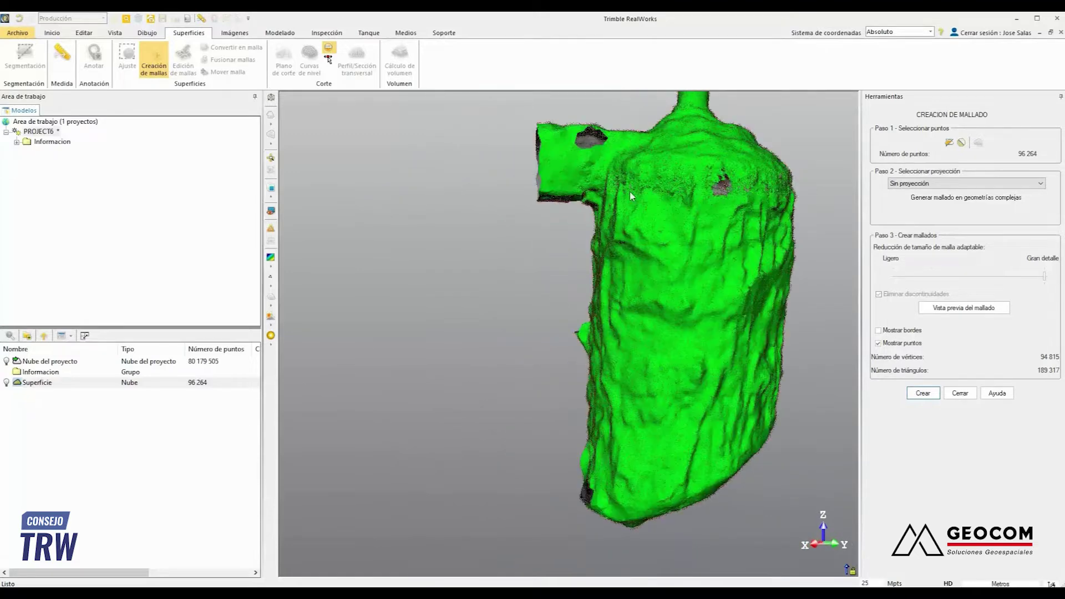
pyautogui.moveTo(632, 195); pyautogui.dragTo(577, 240)
pyautogui.scroll(-3, 737, 191)
pyautogui.scroll(3, 578, 211)
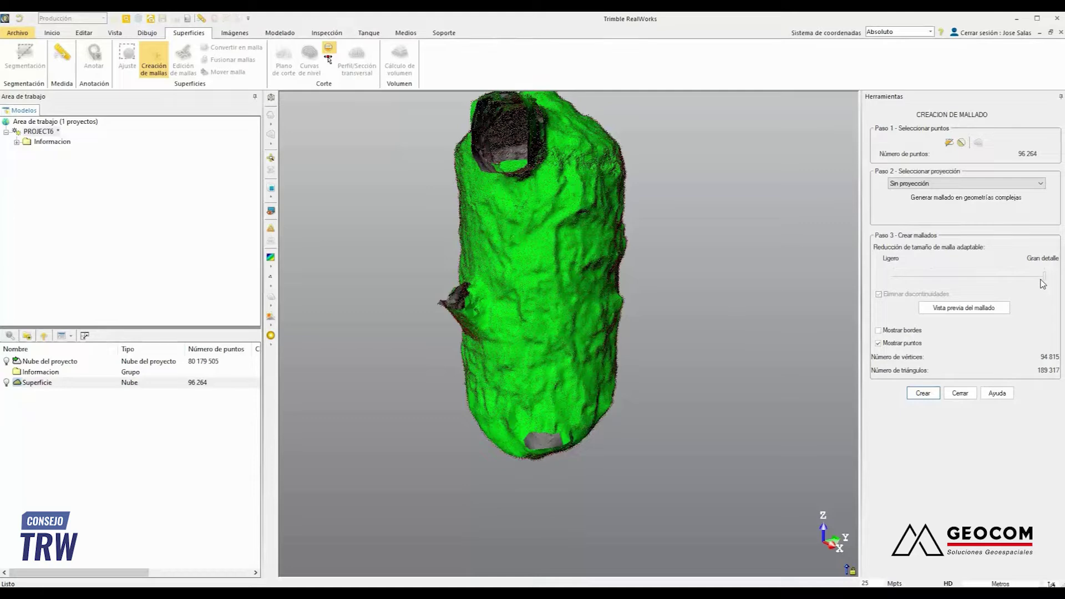
pyautogui.moveTo(1045, 276); pyautogui.dragTo(909, 272)
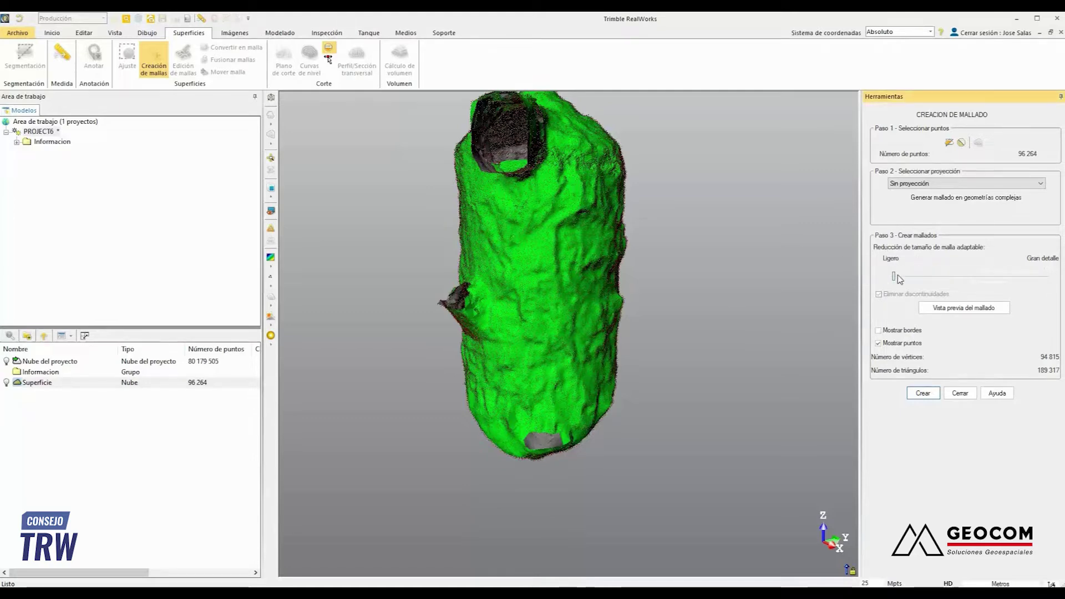
pyautogui.click(959, 306)
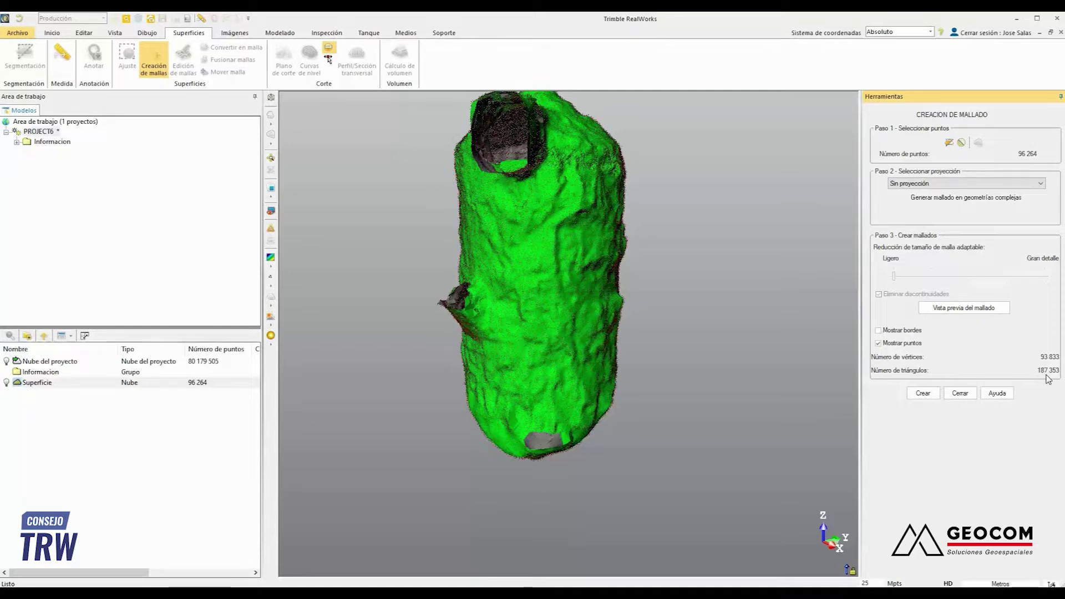
# Inspect the previewed mesh from several sides and create it from the Superficie cloud.
pyautogui.moveTo(613, 194); pyautogui.dragTo(768, 332)
pyautogui.moveTo(637, 247); pyautogui.dragTo(932, 300)
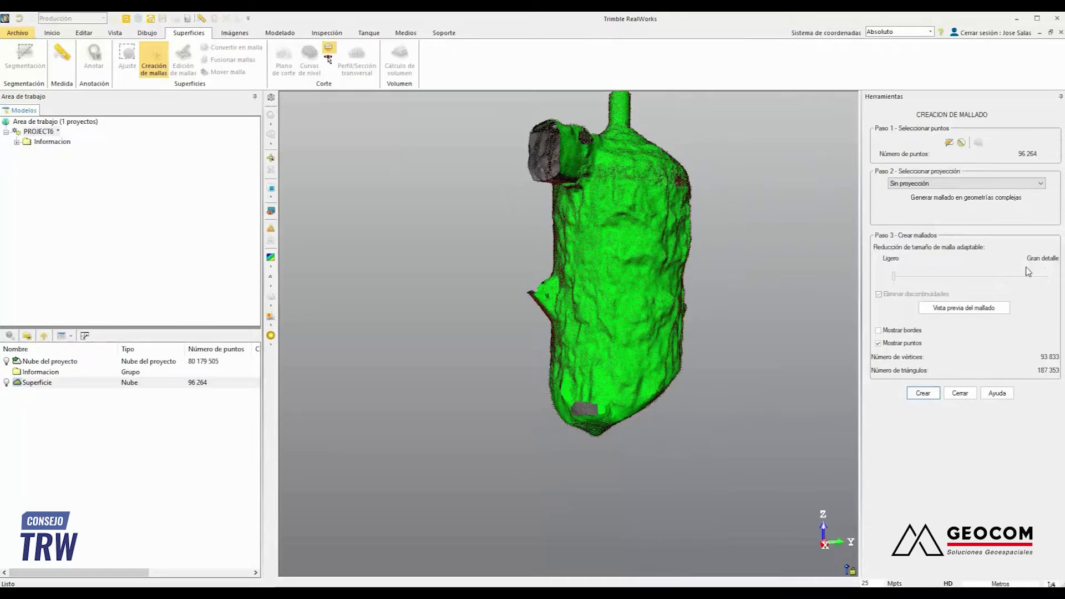
pyautogui.scroll(-3, 718, 239)
pyautogui.moveTo(717, 238); pyautogui.dragTo(527, 190)
pyautogui.scroll(5, 601, 252)
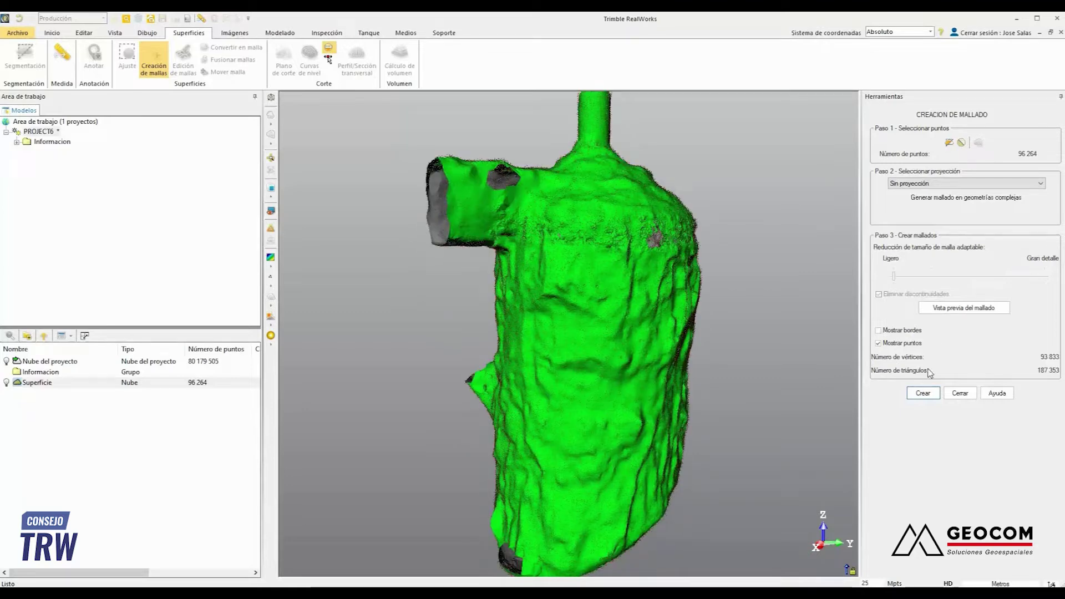
pyautogui.scroll(-2, 595, 196)
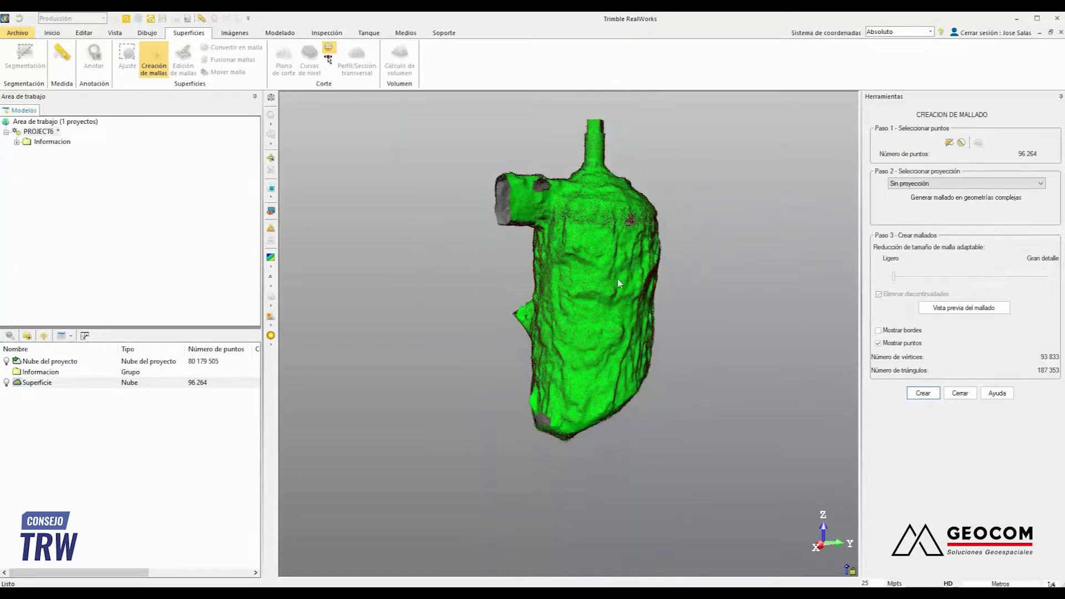
pyautogui.click(925, 395)
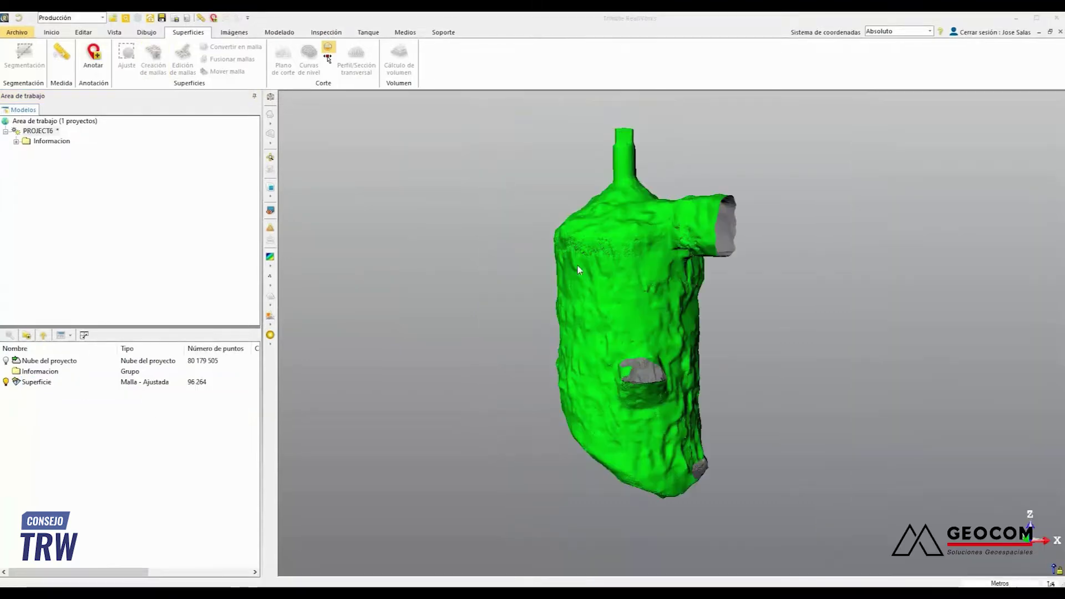
# Examine the created Superficie mesh from different sides and distances.
pyautogui.click(625, 338)
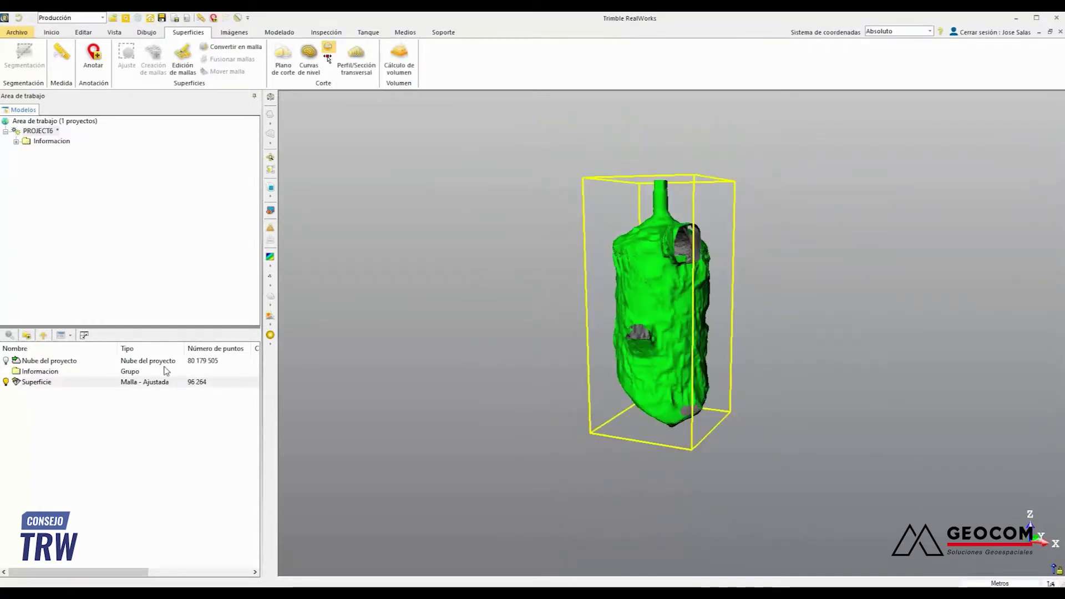
pyautogui.click(155, 382)
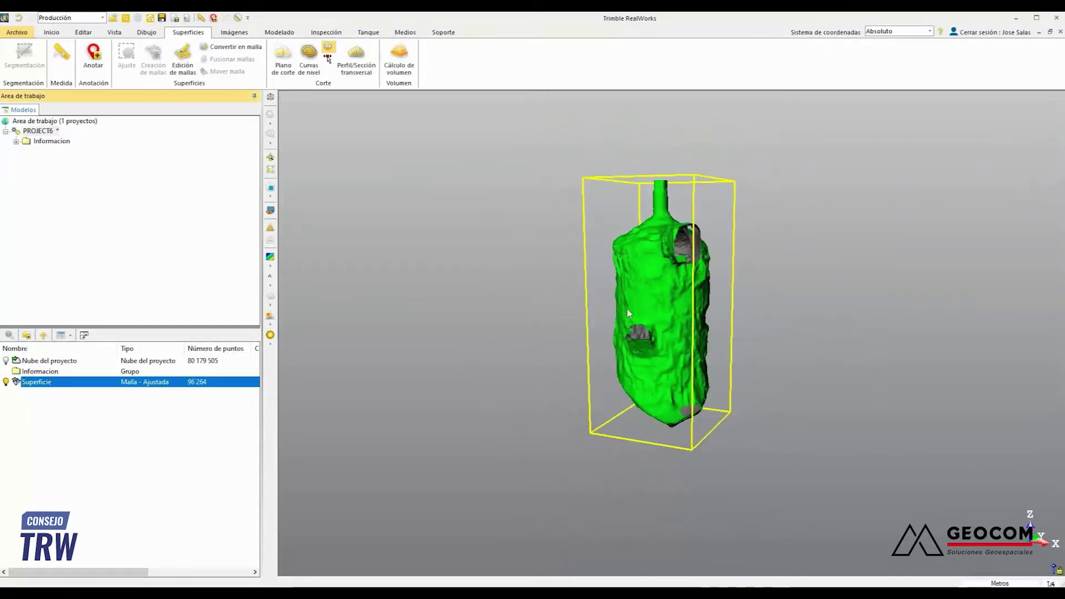
pyautogui.click(757, 296)
pyautogui.moveTo(623, 252); pyautogui.dragTo(565, 256)
pyautogui.scroll(5, 682, 267)
pyautogui.scroll(-4, 677, 254)
pyautogui.scroll(5, 709, 279)
pyautogui.scroll(-5, 724, 291)
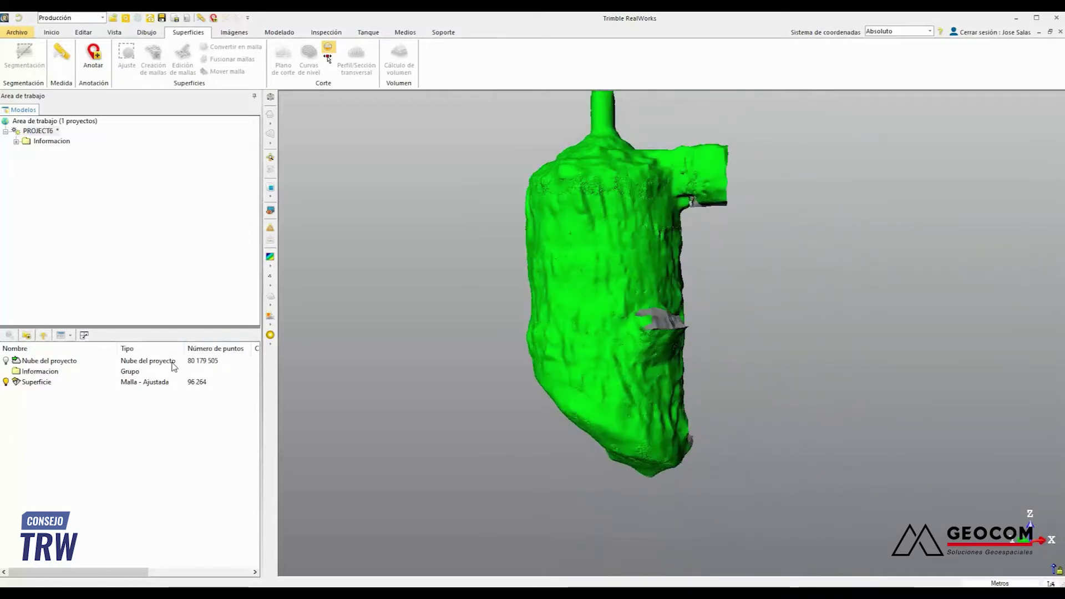
# Open the Superficie mesh for mesh editing, keeping Mantener bordes exteriores enabled.
pyautogui.click(143, 383)
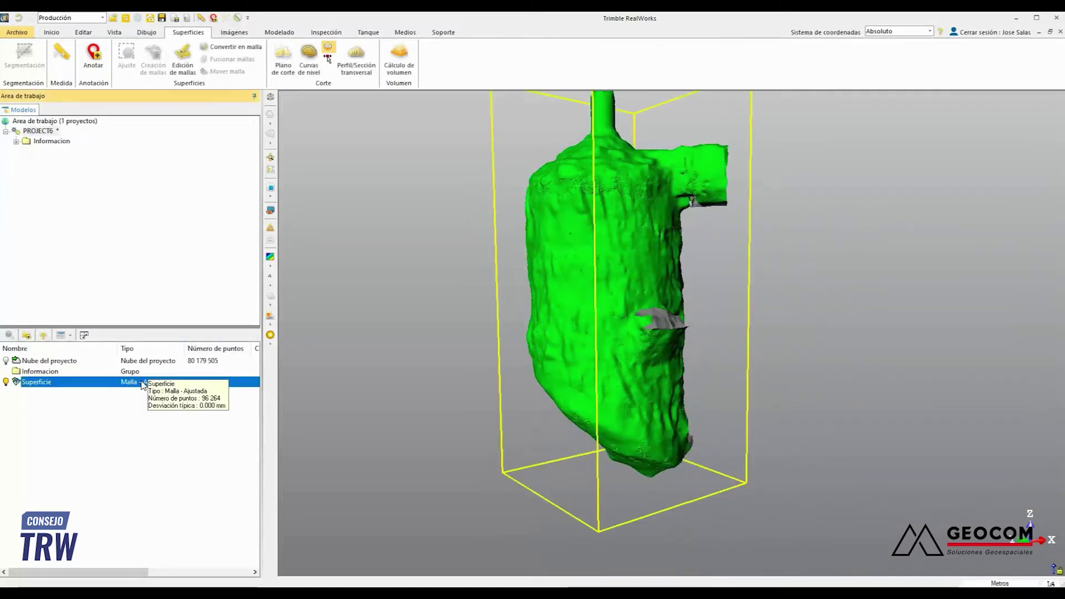
pyautogui.moveTo(610, 247); pyautogui.dragTo(618, 256, button='middle')
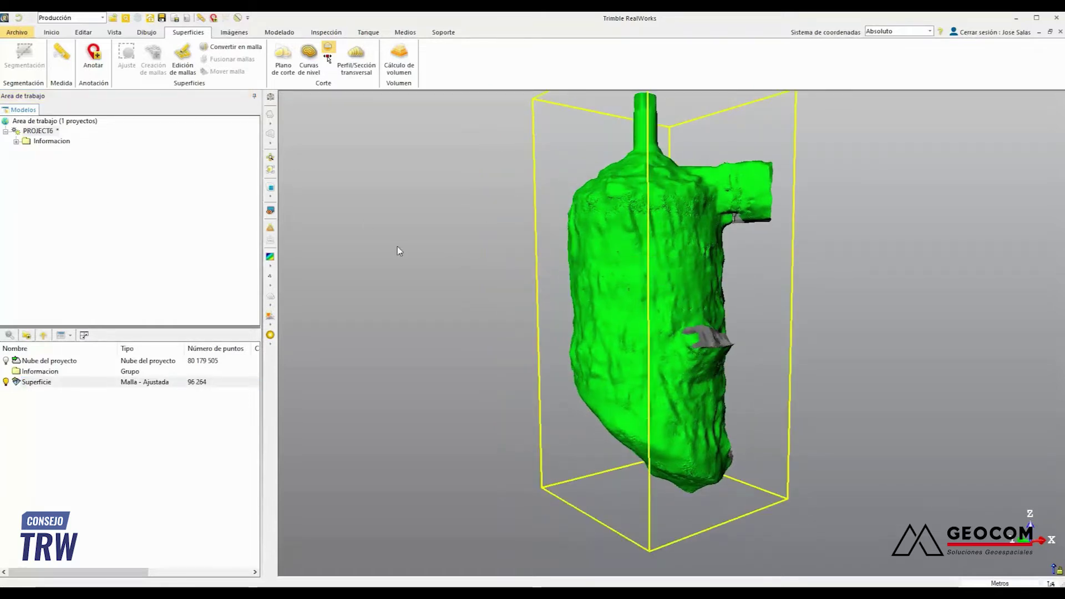
pyautogui.click(37, 382)
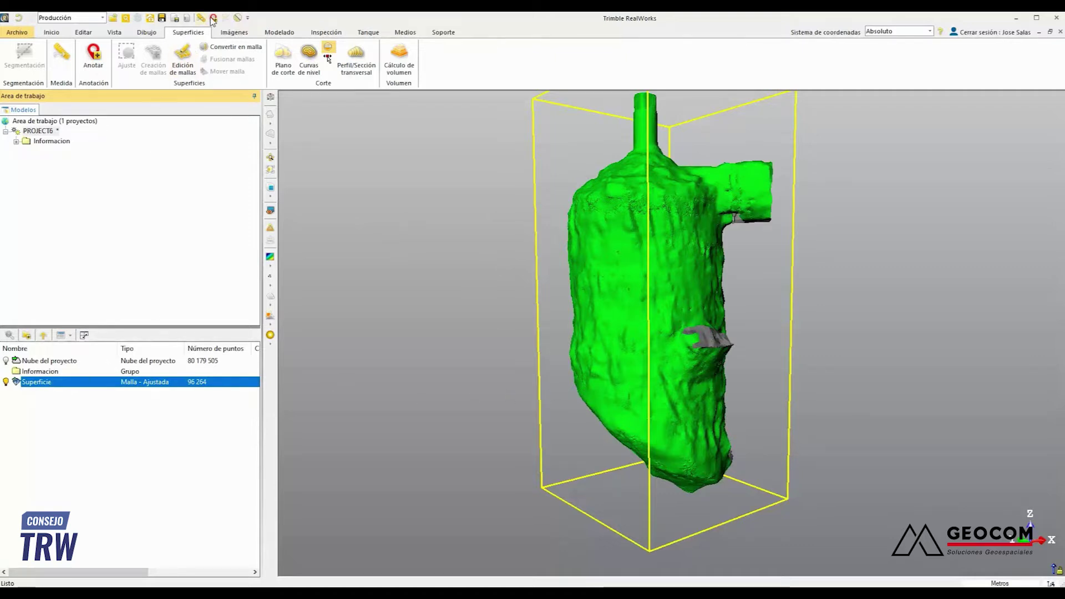
pyautogui.click(181, 67)
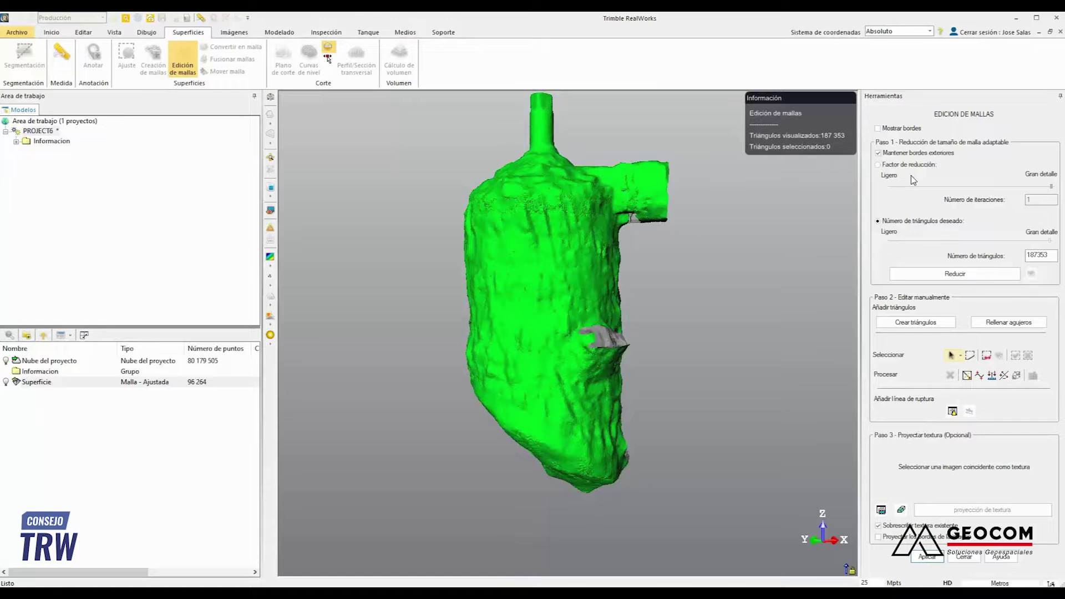
pyautogui.click(882, 158)
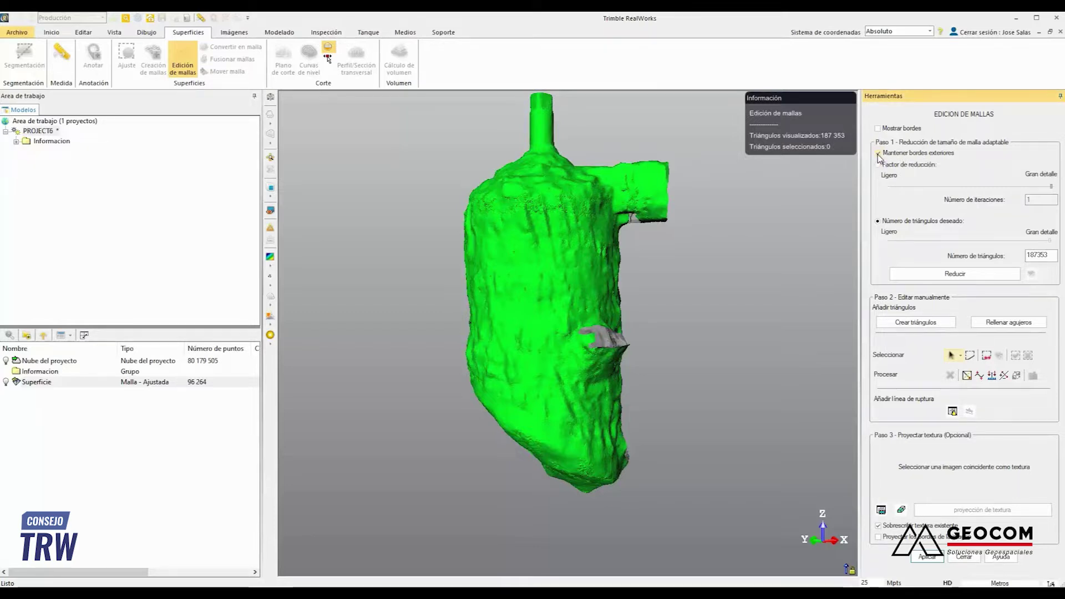
pyautogui.click(877, 153)
# Examine the outer borders and openings of the mesh at its side tube, small outlet and lower end.
pyautogui.moveTo(554, 233); pyautogui.dragTo(578, 175)
pyautogui.scroll(3, 578, 176)
pyautogui.scroll(-3, 578, 175)
pyautogui.moveTo(588, 215); pyautogui.dragTo(463, 197)
pyautogui.scroll(4, 464, 198)
pyautogui.scroll(-1, 480, 176)
pyautogui.scroll(-1, 480, 176)
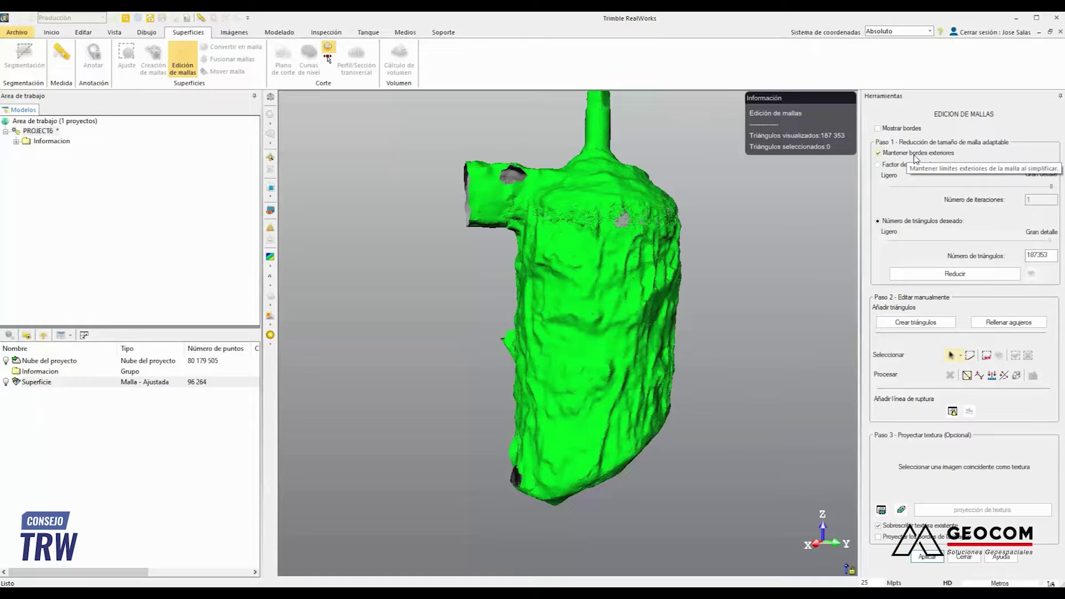
pyautogui.moveTo(517, 161); pyautogui.dragTo(622, 178)
pyautogui.scroll(-4, 536, 183)
pyautogui.moveTo(536, 183); pyautogui.dragTo(577, 270)
pyautogui.scroll(5, 551, 264)
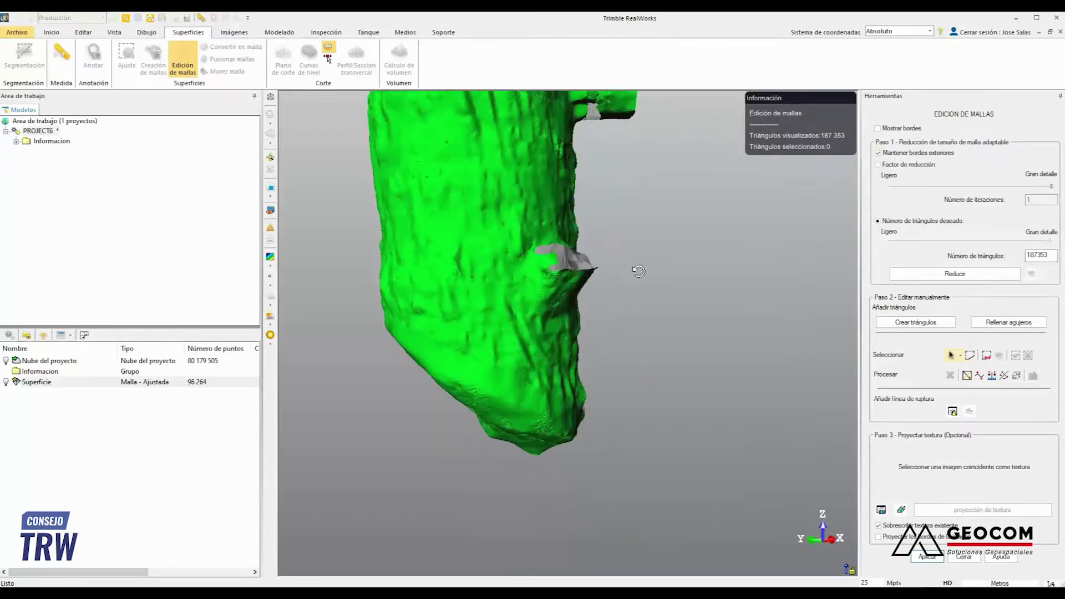
pyautogui.scroll(-3, 552, 242)
pyautogui.moveTo(554, 247); pyautogui.dragTo(520, 248)
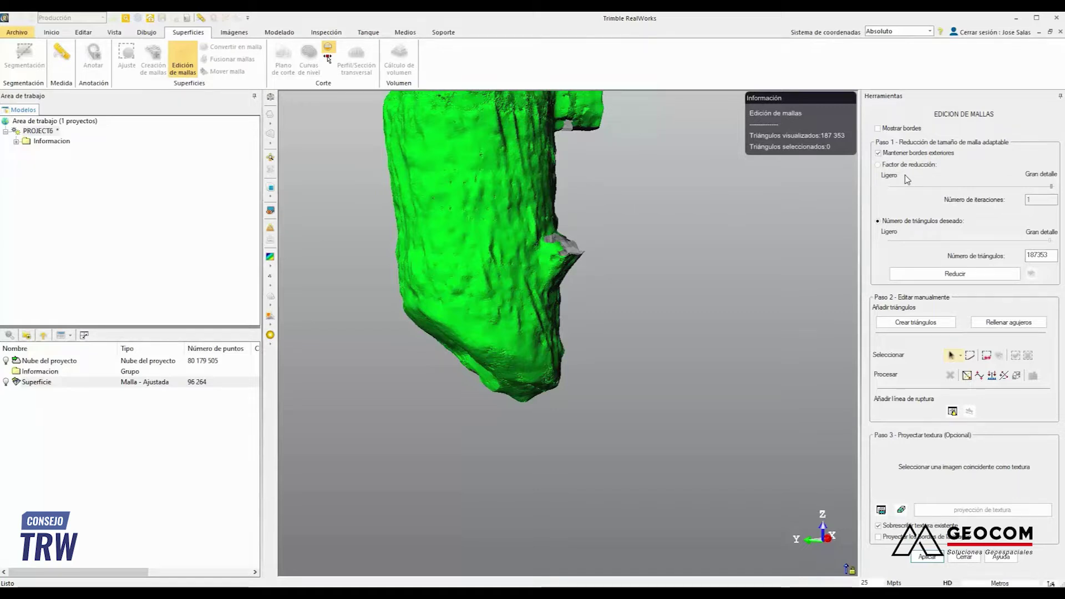
# Reduce the mesh by Factor de reducción, set fully to Ligero with 100 iterations.
pyautogui.moveTo(886, 170)
pyautogui.click(887, 165)
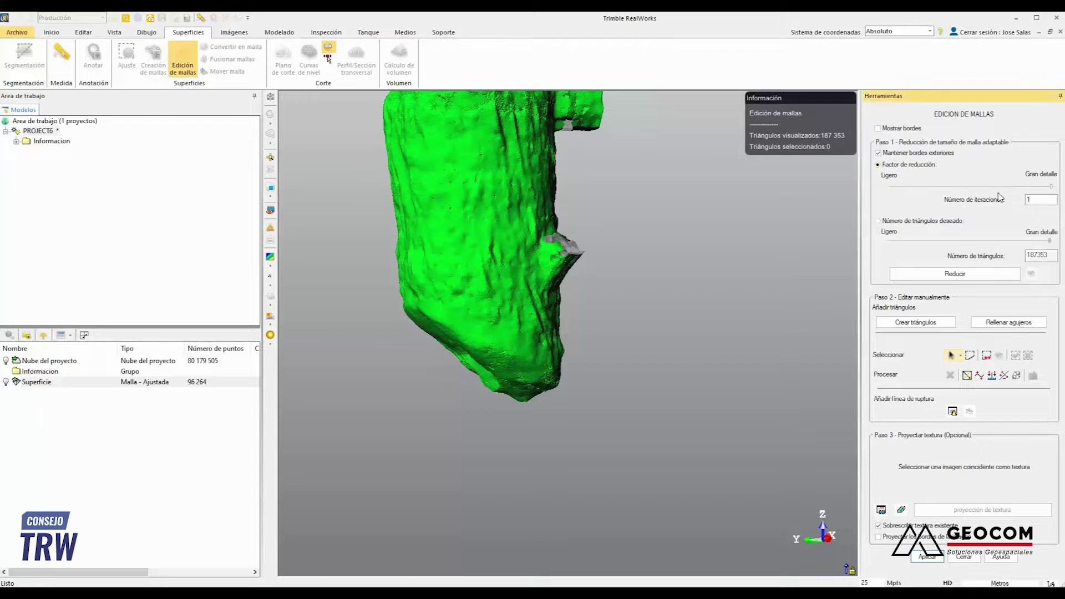
pyautogui.moveTo(1052, 190); pyautogui.dragTo(888, 192)
pyautogui.scroll(-3, 597, 200)
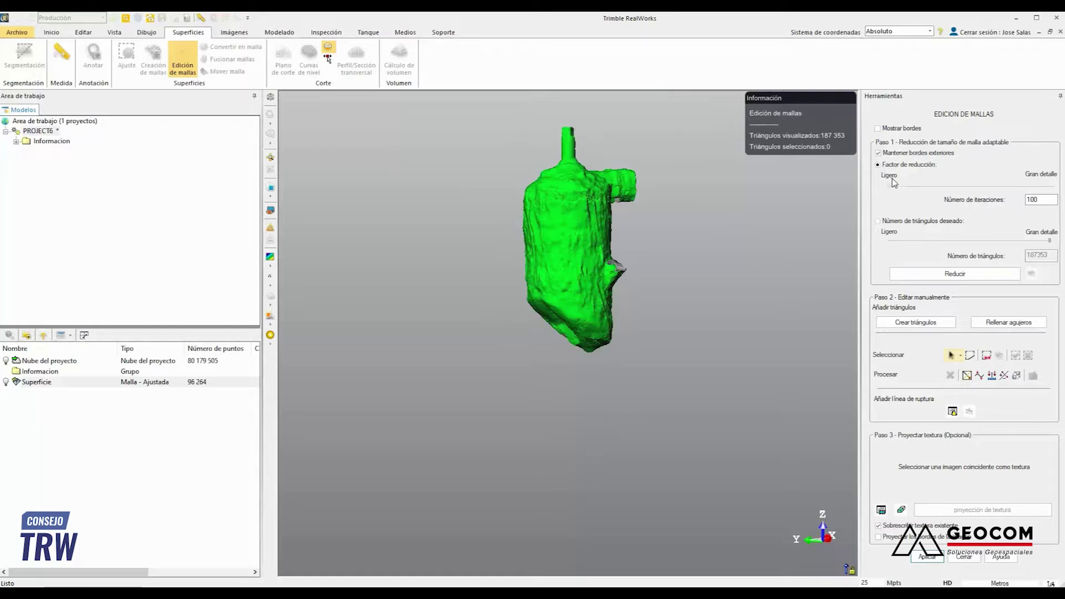
pyautogui.click(948, 276)
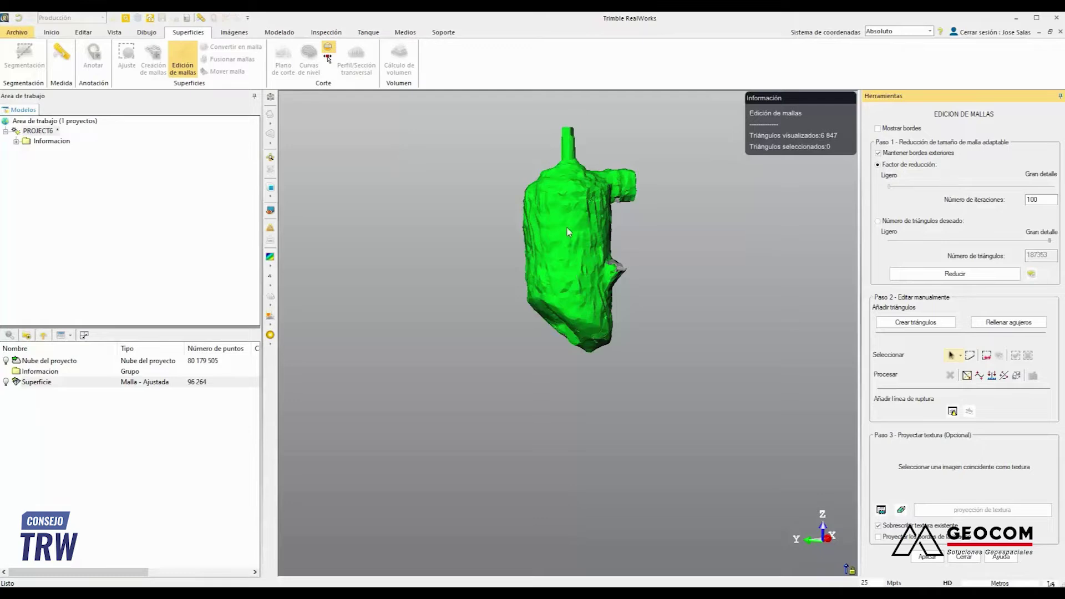
# Examine the reduced Superficie mesh from all sides, close up on its surface facets and openings.
pyautogui.scroll(3, 568, 222)
pyautogui.scroll(-3, 571, 211)
pyautogui.scroll(2, 573, 238)
pyautogui.scroll(4, 638, 233)
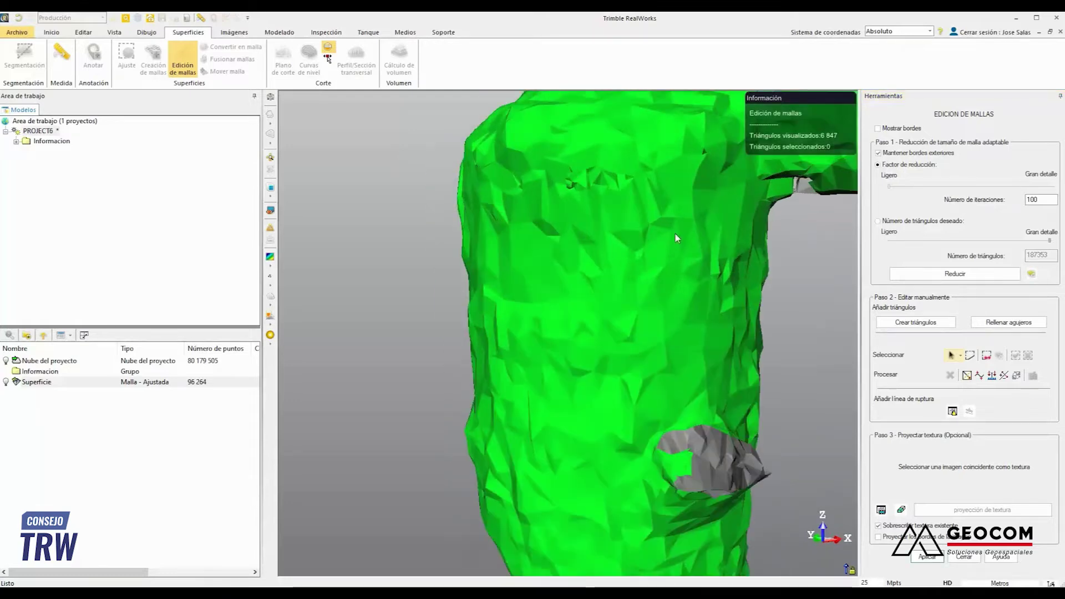
pyautogui.moveTo(678, 237); pyautogui.dragTo(582, 246, button='middle')
pyautogui.scroll(-2, 602, 215)
pyautogui.moveTo(601, 239); pyautogui.dragTo(466, 263)
pyautogui.scroll(-1, 667, 275)
pyautogui.scroll(-2, 638, 286)
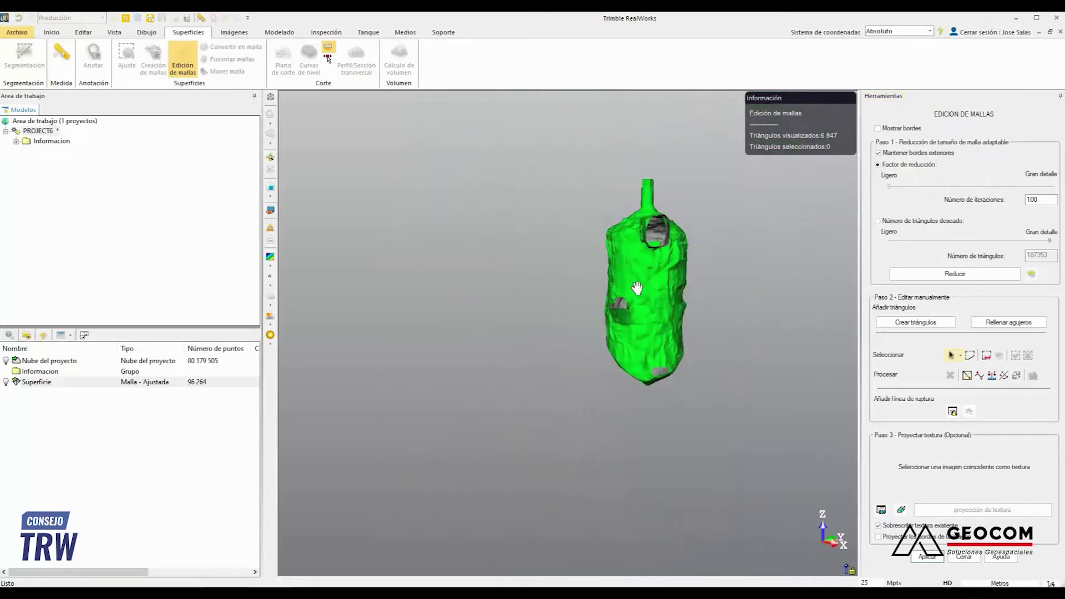
pyautogui.scroll(5, 632, 261)
pyautogui.moveTo(633, 238); pyautogui.dragTo(713, 247, button='middle')
pyautogui.scroll(-2, 713, 247)
pyautogui.moveTo(666, 246); pyautogui.dragTo(514, 226)
pyautogui.scroll(-3, 616, 188)
pyautogui.moveTo(669, 202); pyautogui.dragTo(626, 199)
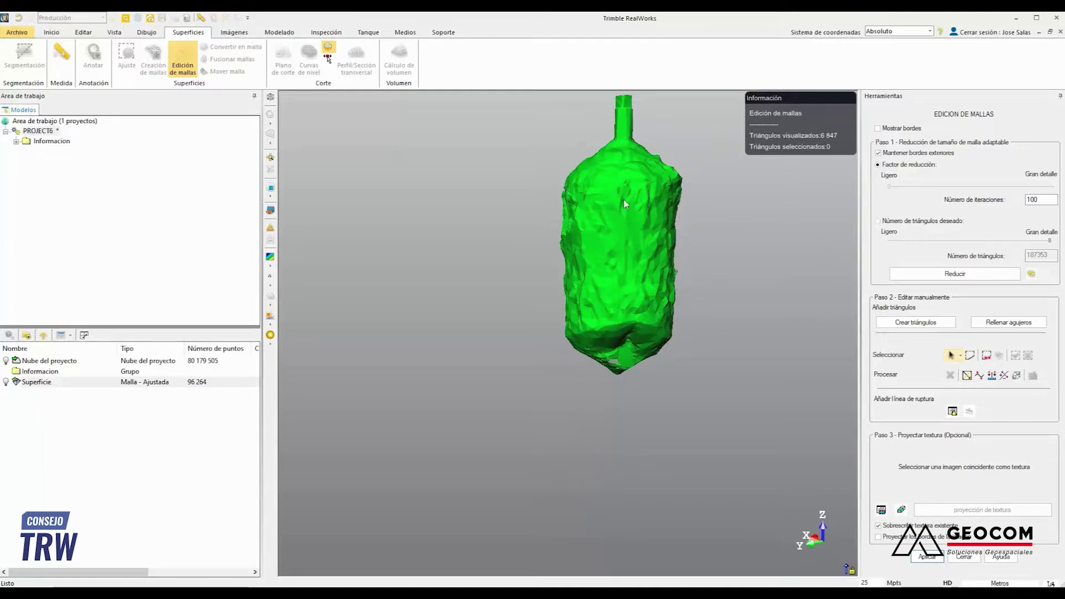
pyautogui.moveTo(626, 204); pyautogui.dragTo(619, 228, button='middle')
# Rerun the reduction by Factor de reducción, set fully to Gran detalle with 1 iteration.
pyautogui.moveTo(889, 187); pyautogui.dragTo(1052, 191)
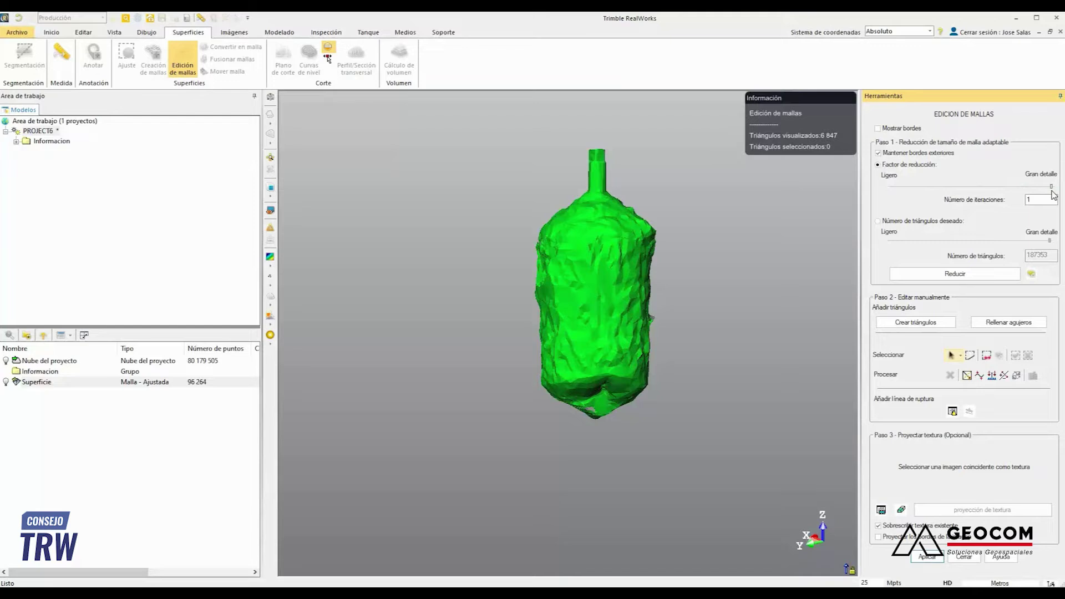
pyautogui.click(961, 283)
pyautogui.click(554, 330)
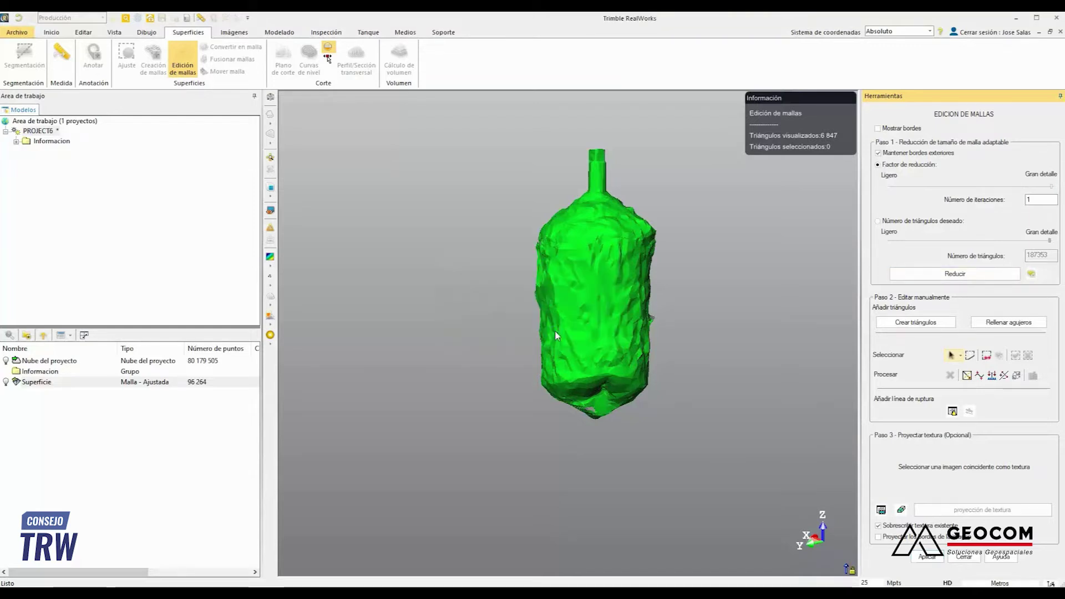
# Examine the surface detail of the mesh at its body, side tube and small outlet.
pyautogui.moveTo(619, 275); pyautogui.dragTo(591, 276)
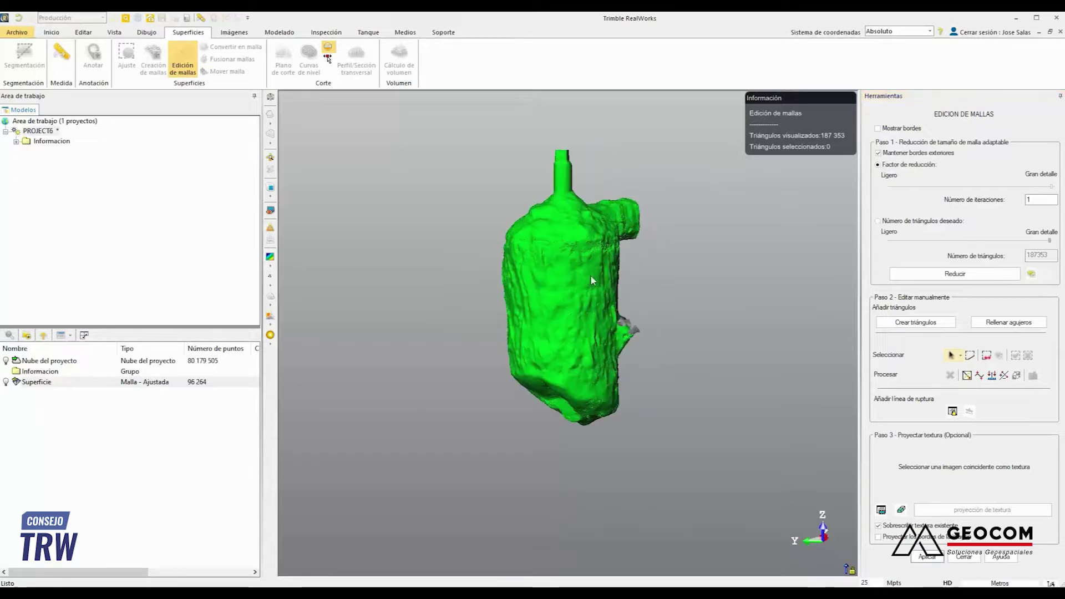
pyautogui.scroll(4, 583, 269)
pyautogui.moveTo(573, 262); pyautogui.dragTo(664, 268, button='middle')
pyautogui.moveTo(661, 265); pyautogui.dragTo(627, 195)
pyautogui.scroll(-2, 673, 243)
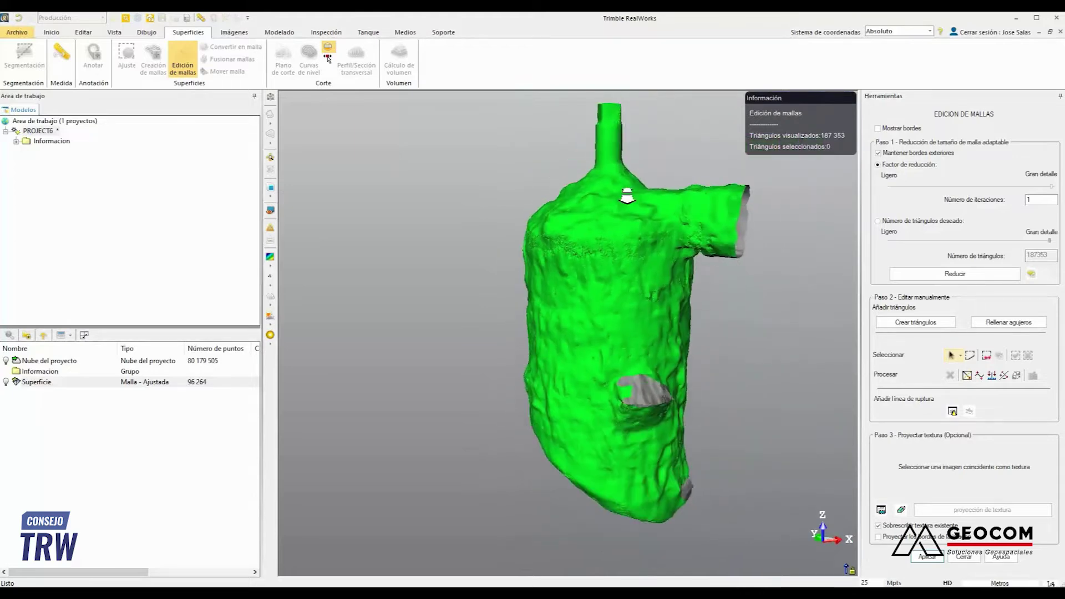
pyautogui.scroll(-1, 627, 195)
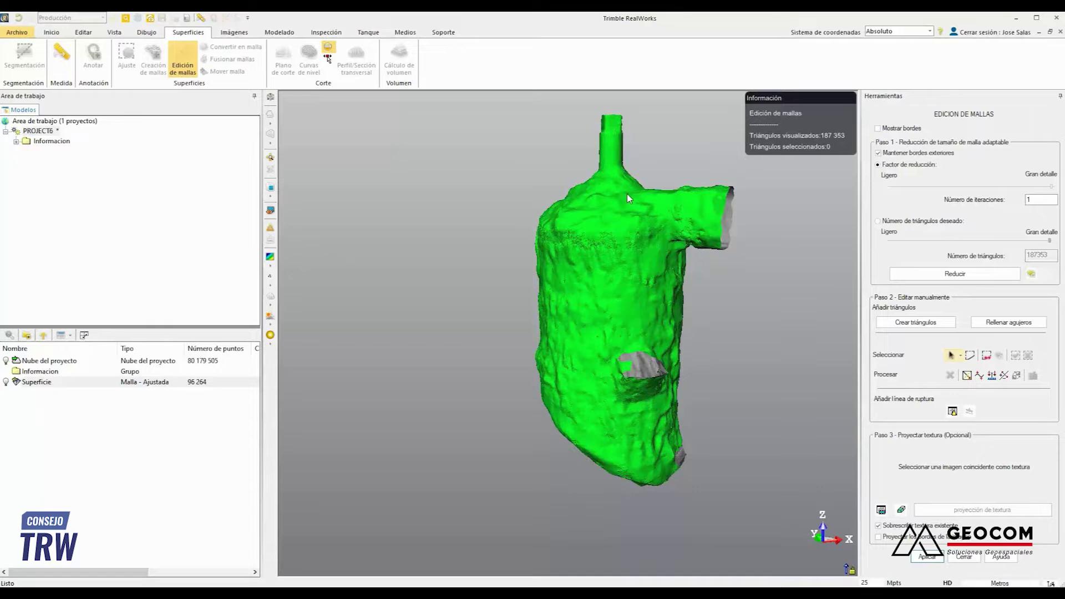
pyautogui.moveTo(780, 210); pyautogui.dragTo(645, 224)
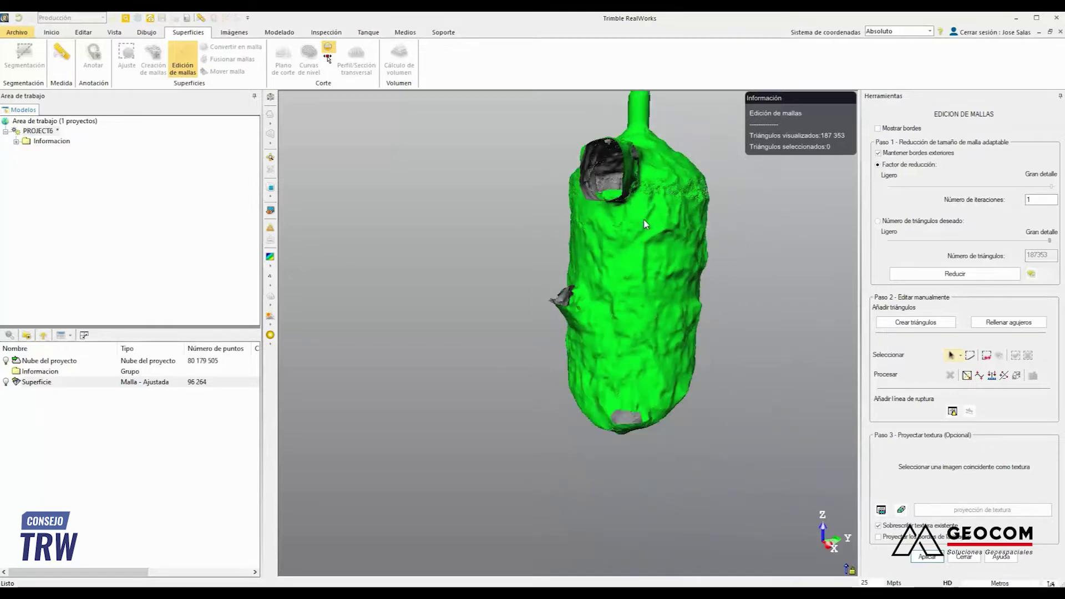
# Reduce the mesh by Número de triángulos deseado, set to 100000, accepting that earlier changes are reverted.
pyautogui.click(900, 222)
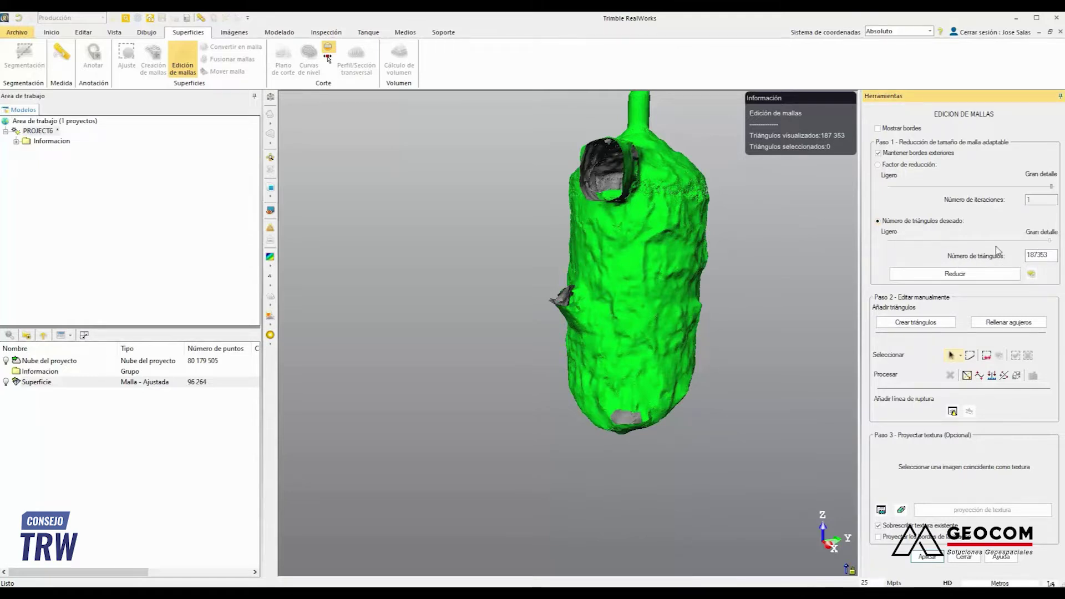
pyautogui.moveTo(1051, 245); pyautogui.dragTo(969, 250)
pyautogui.moveTo(969, 243)
pyautogui.mouseDown()
pyautogui.moveTo(1053, 248)
pyautogui.moveTo(977, 258)
pyautogui.mouseUp()
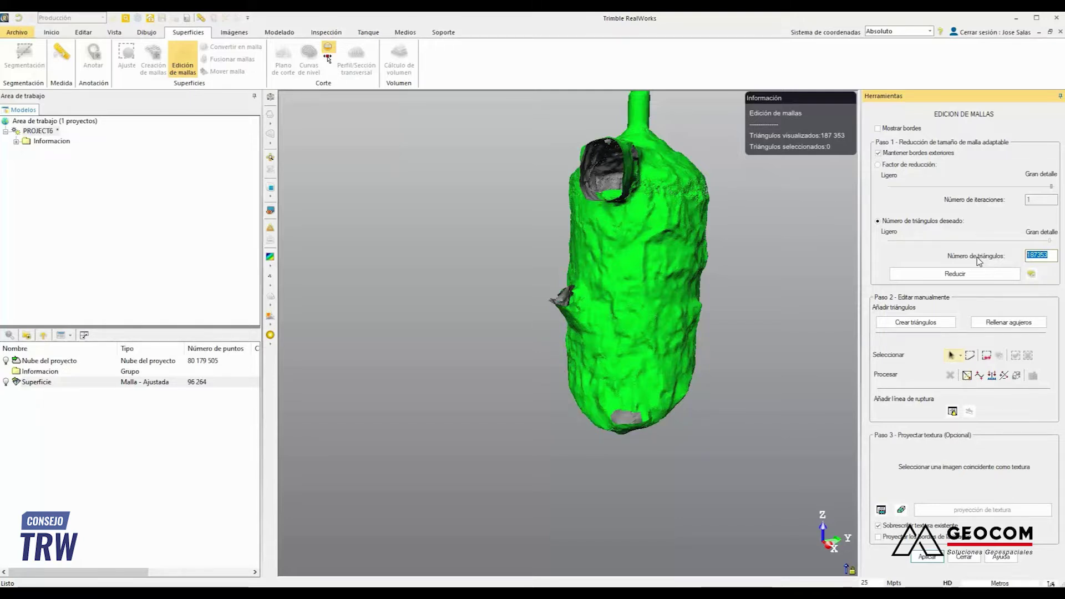
pyautogui.write('100000')
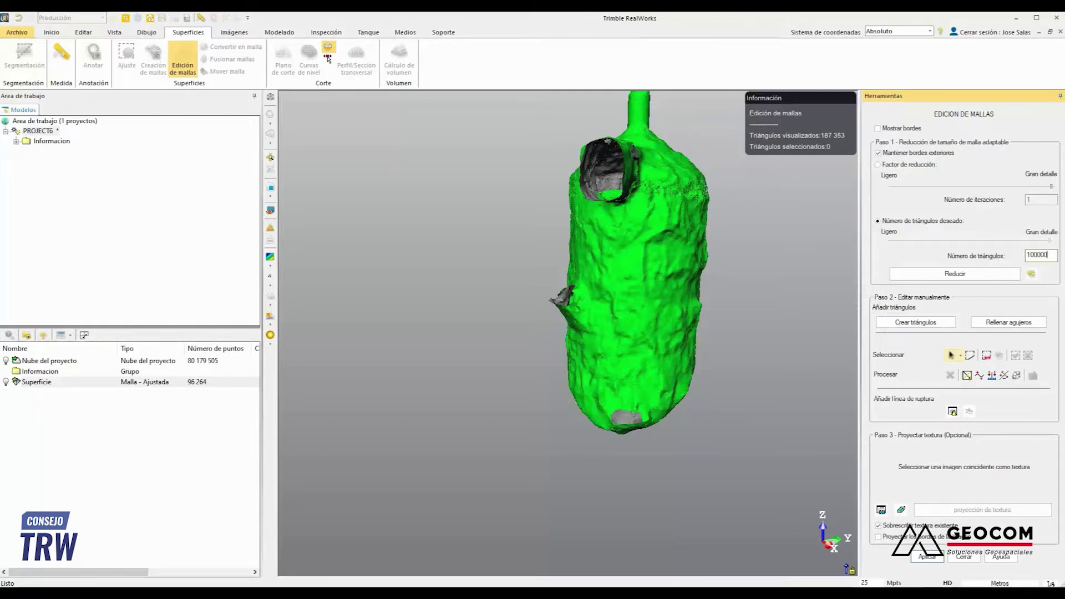
pyautogui.click(980, 272)
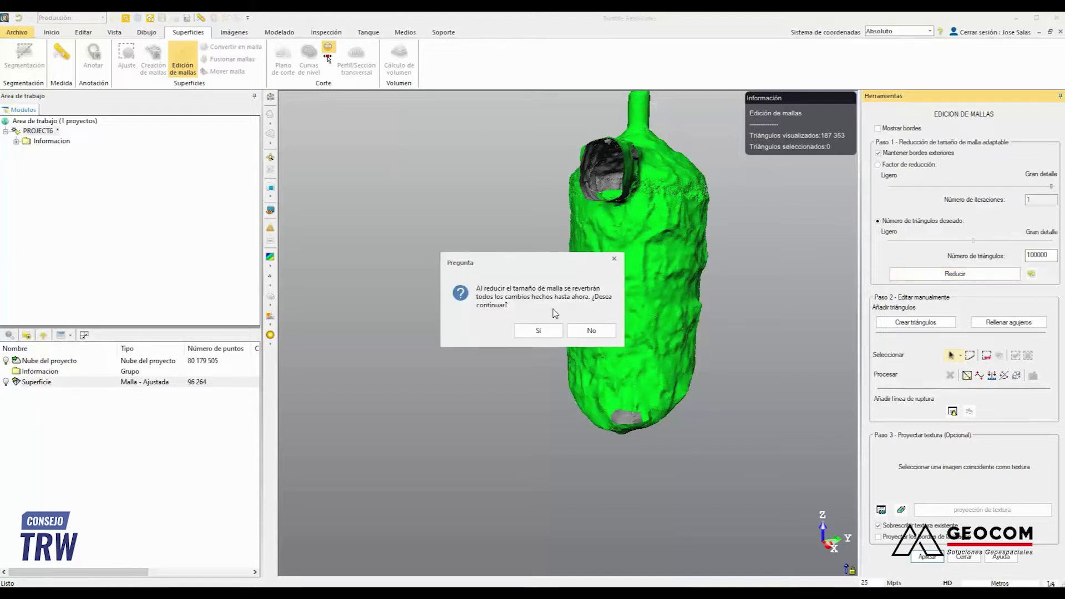
pyautogui.click(540, 331)
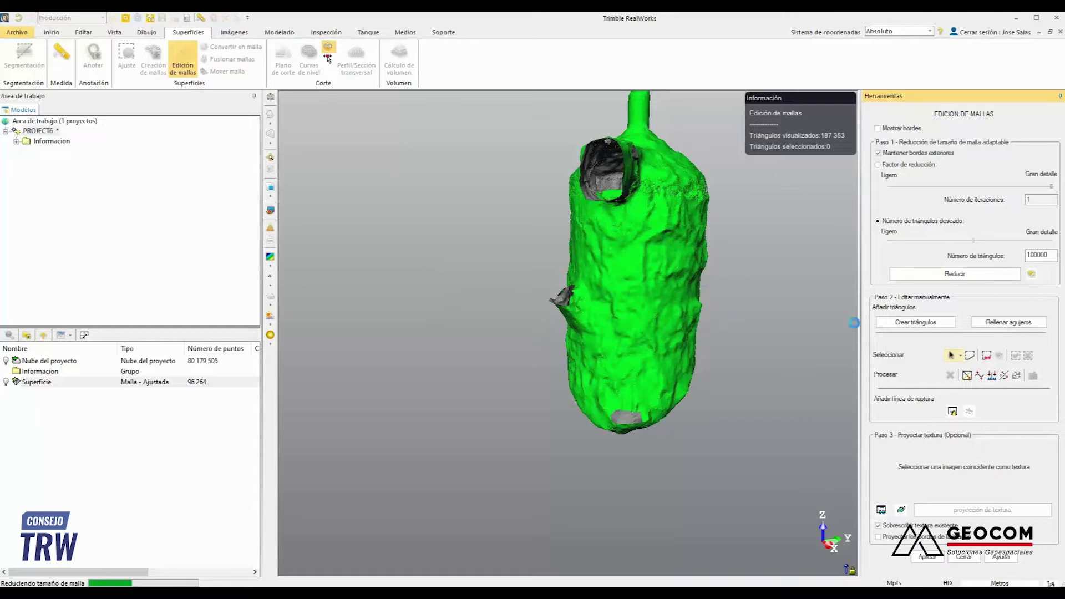
# Try to rerun the reduction with the desired number of triangles set fully to Gran detalle, 187353.
pyautogui.moveTo(675, 299); pyautogui.dragTo(618, 273)
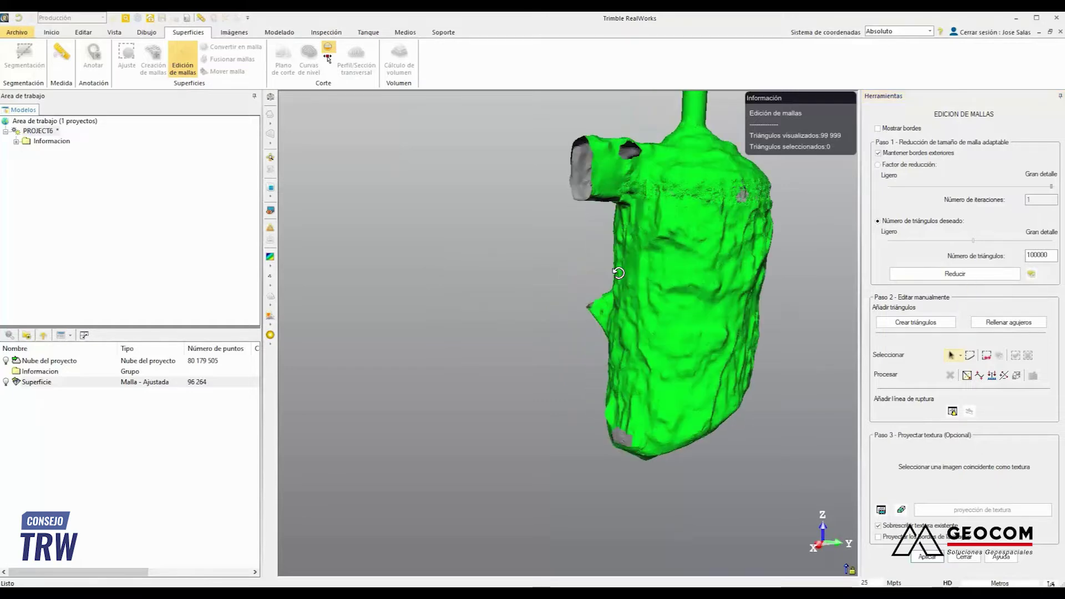
pyautogui.scroll(4, 661, 239)
pyautogui.moveTo(661, 237); pyautogui.dragTo(804, 275)
pyautogui.scroll(-3, 628, 208)
pyautogui.scroll(2, 691, 260)
pyautogui.moveTo(973, 240); pyautogui.dragTo(1054, 246)
pyautogui.click(976, 276)
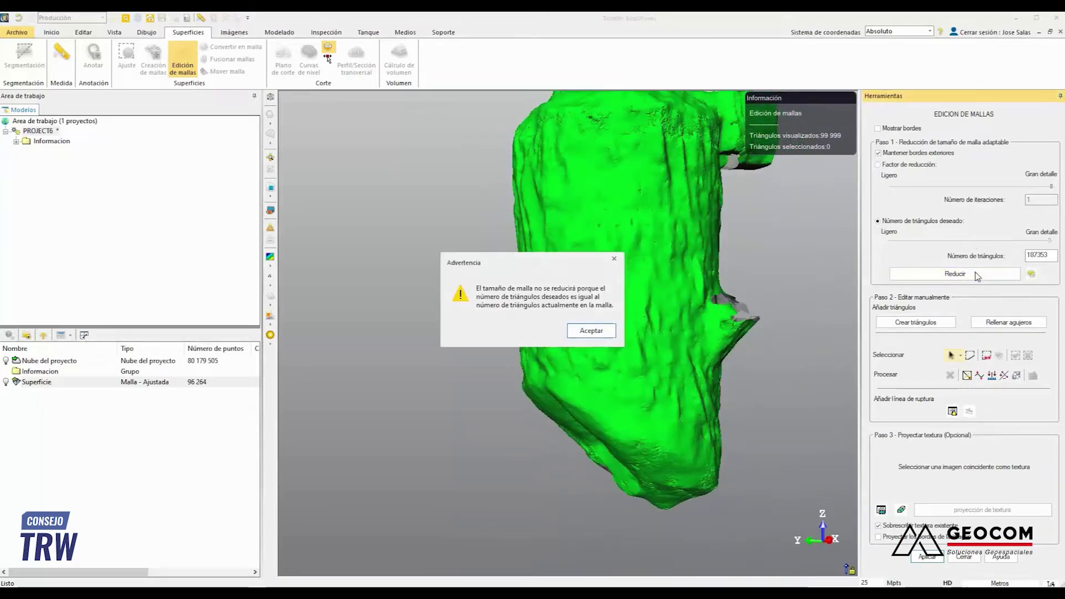
pyautogui.click(591, 330)
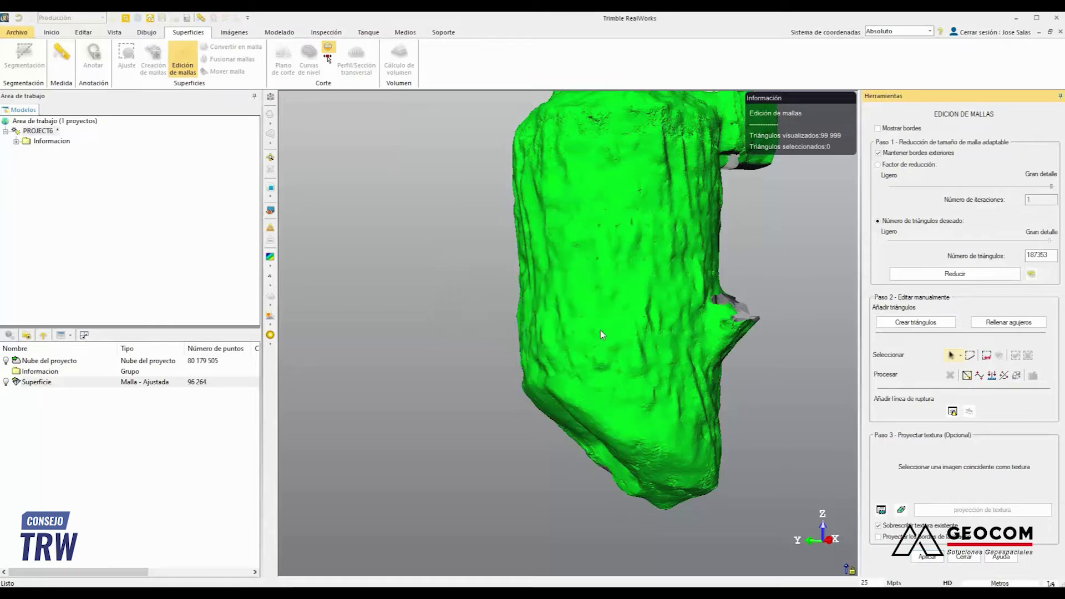
# Examine the holes and openings of the mesh at its lower end, small outlet, side tube and upper body.
pyautogui.scroll(-5, 609, 301)
pyautogui.moveTo(609, 293); pyautogui.dragTo(659, 290)
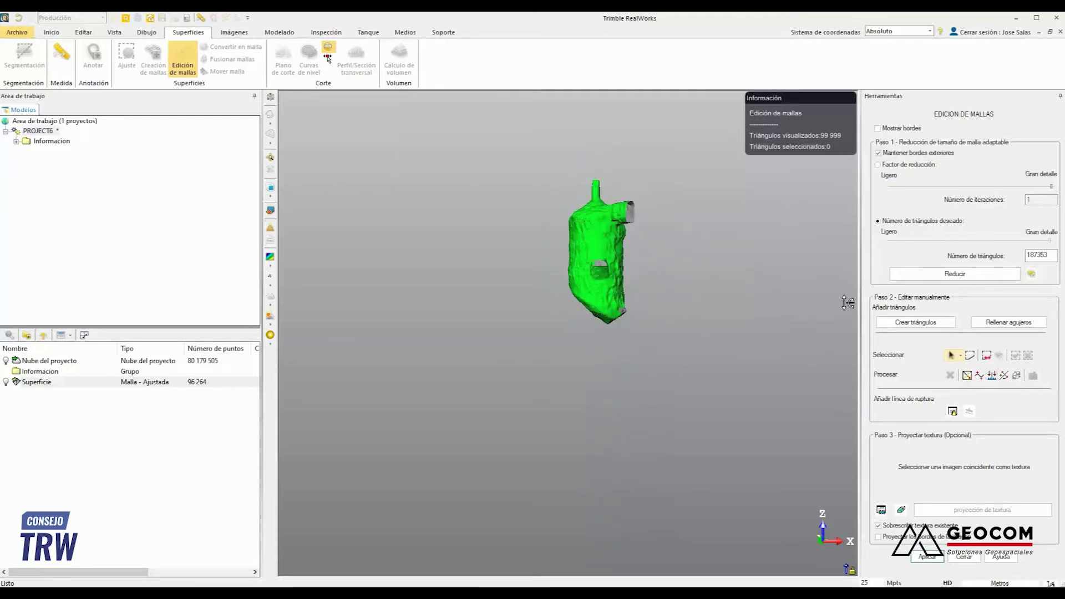
pyautogui.moveTo(584, 235); pyautogui.dragTo(641, 242)
pyautogui.scroll(5, 643, 237)
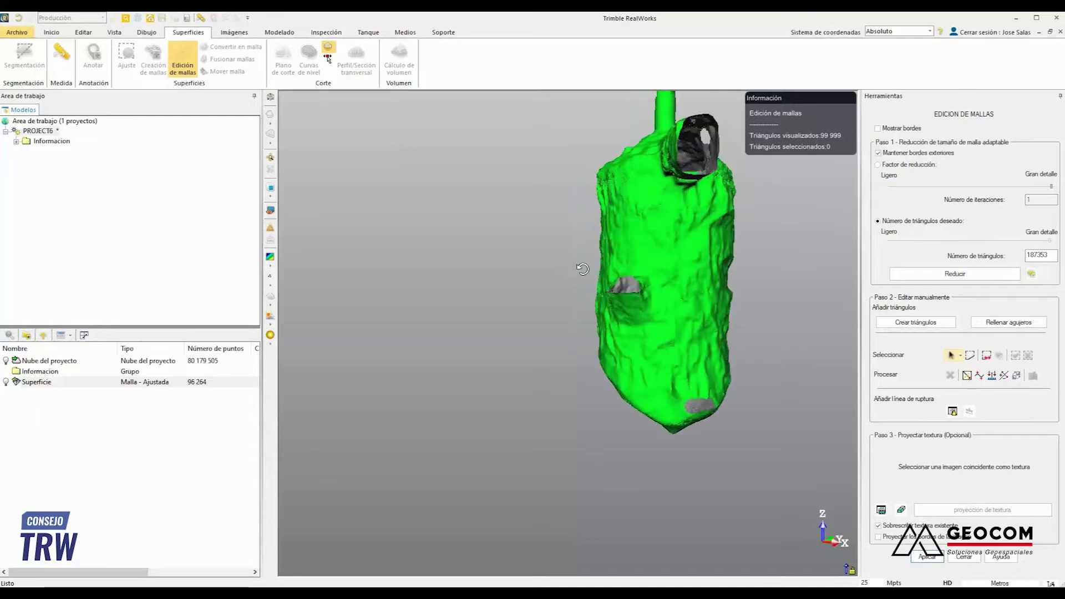
pyautogui.moveTo(643, 237); pyautogui.dragTo(551, 294, button='middle')
pyautogui.scroll(6, 612, 368)
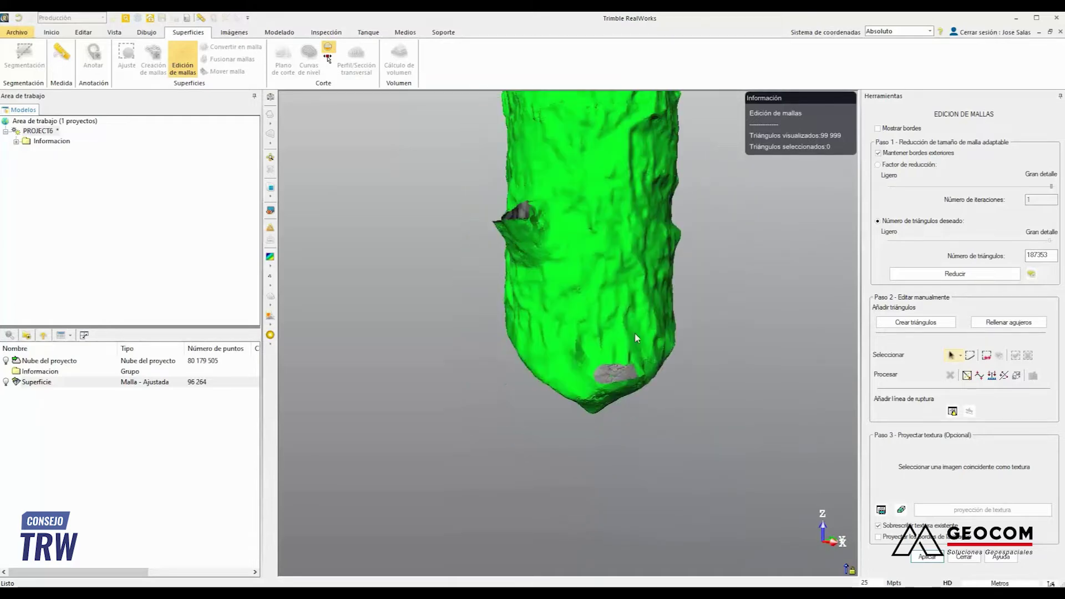
pyautogui.moveTo(612, 369); pyautogui.dragTo(681, 324)
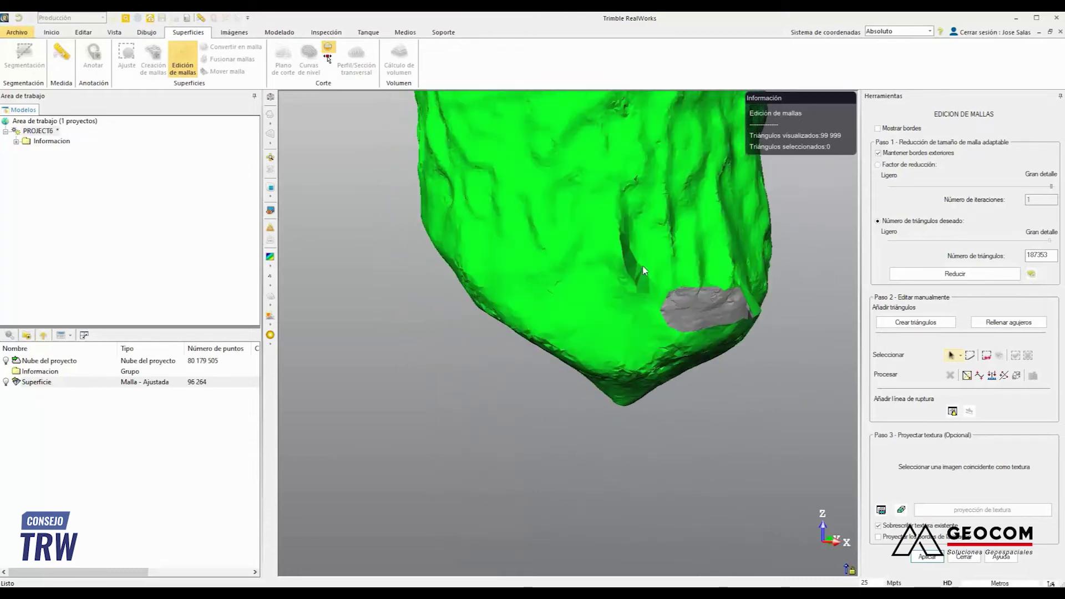
pyautogui.scroll(-3, 604, 252)
pyautogui.moveTo(604, 251); pyautogui.dragTo(665, 261)
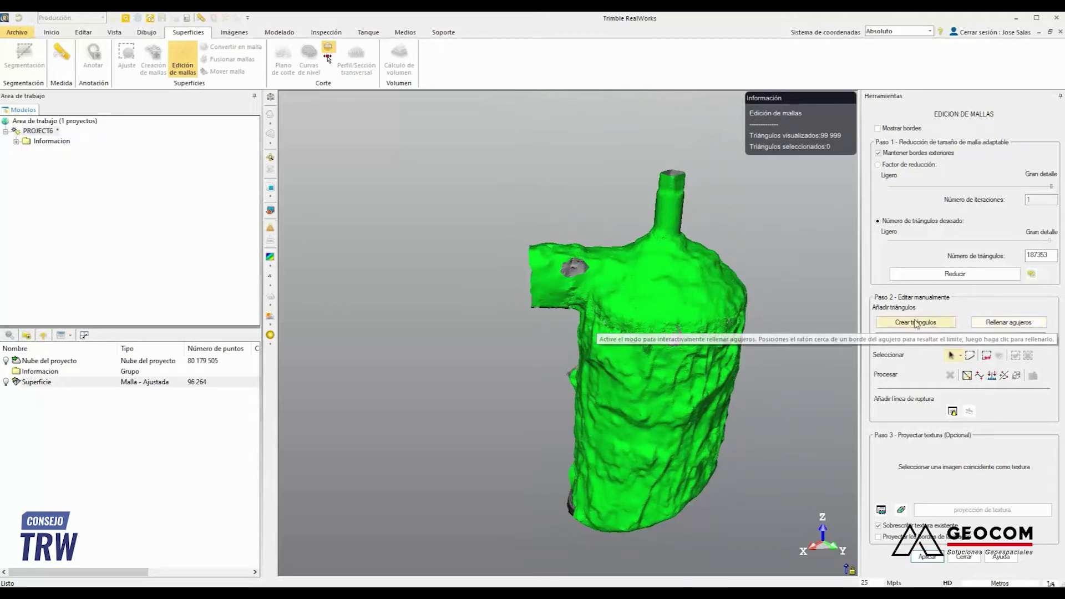
# Fill the hole in the wall of the side tube with Rellenar agujeros and check the patch.
pyautogui.click(1007, 324)
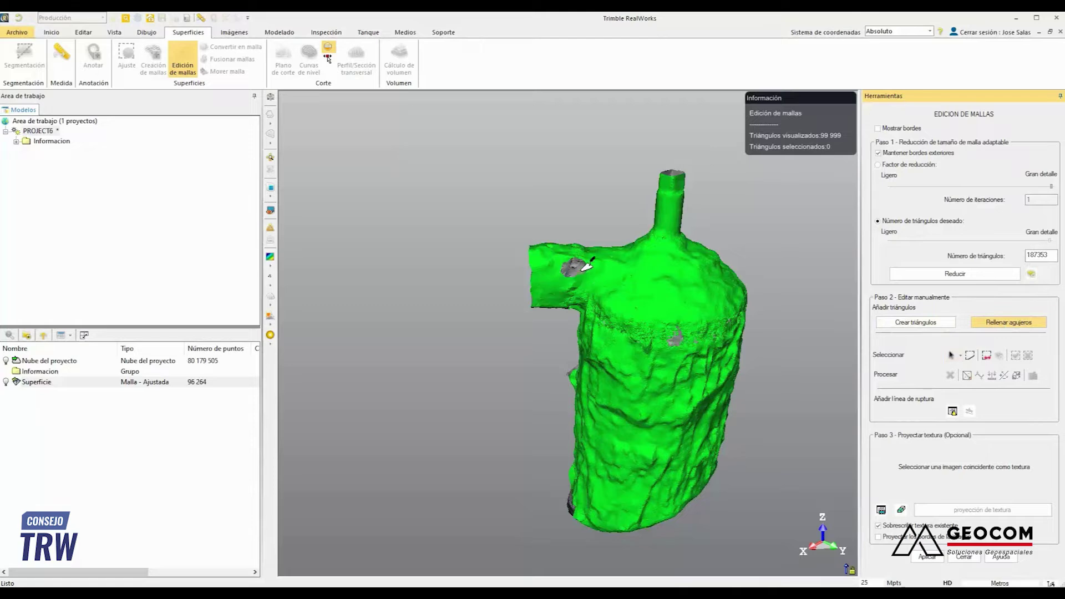
pyautogui.scroll(5, 582, 271)
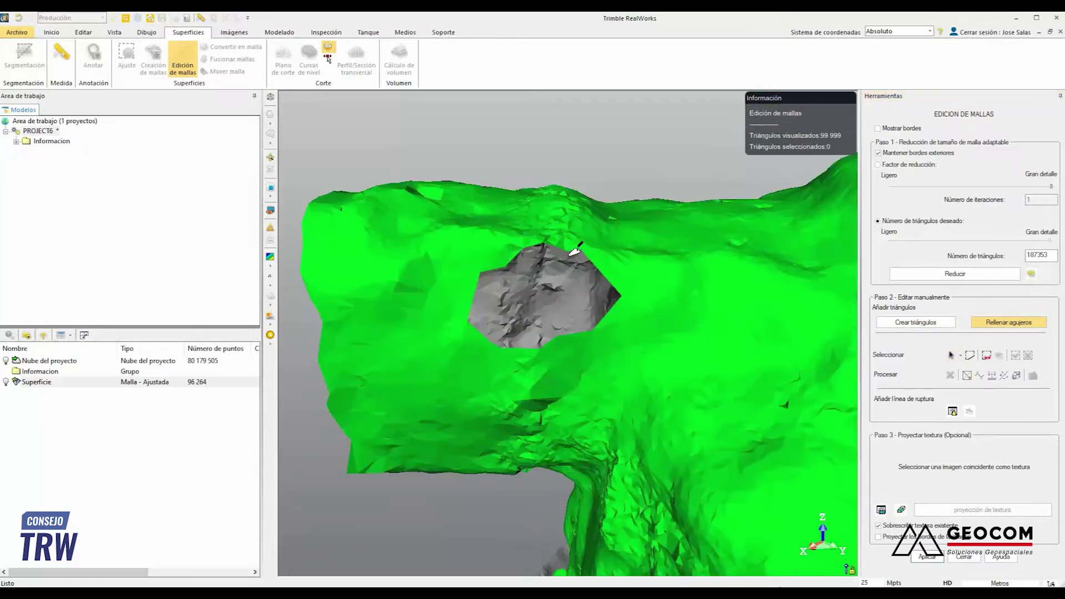
pyautogui.click(624, 299)
pyautogui.moveTo(552, 301); pyautogui.dragTo(592, 263)
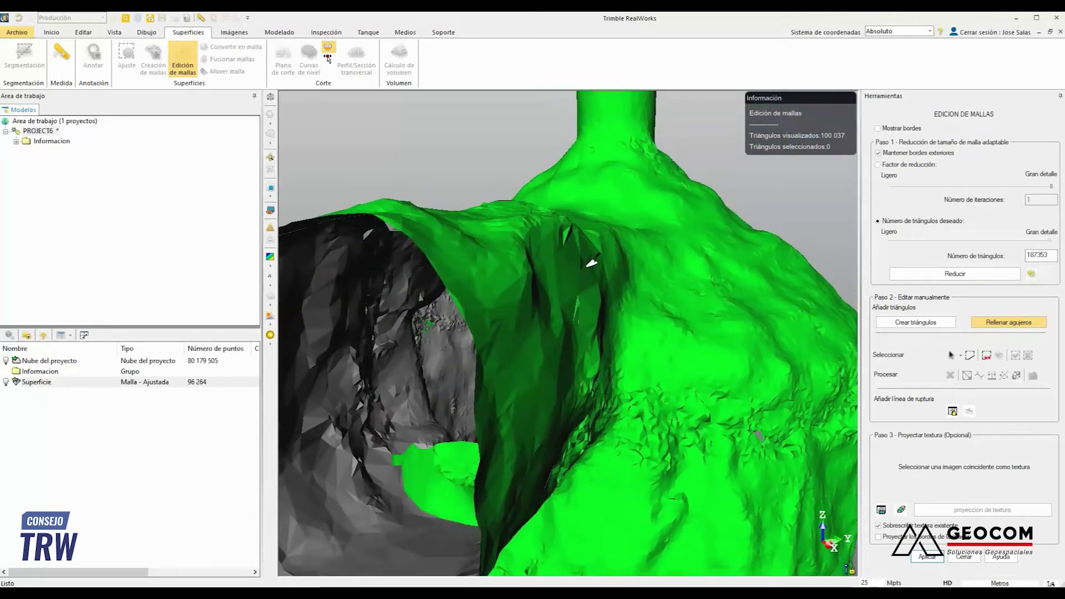
pyautogui.moveTo(592, 252); pyautogui.dragTo(644, 218)
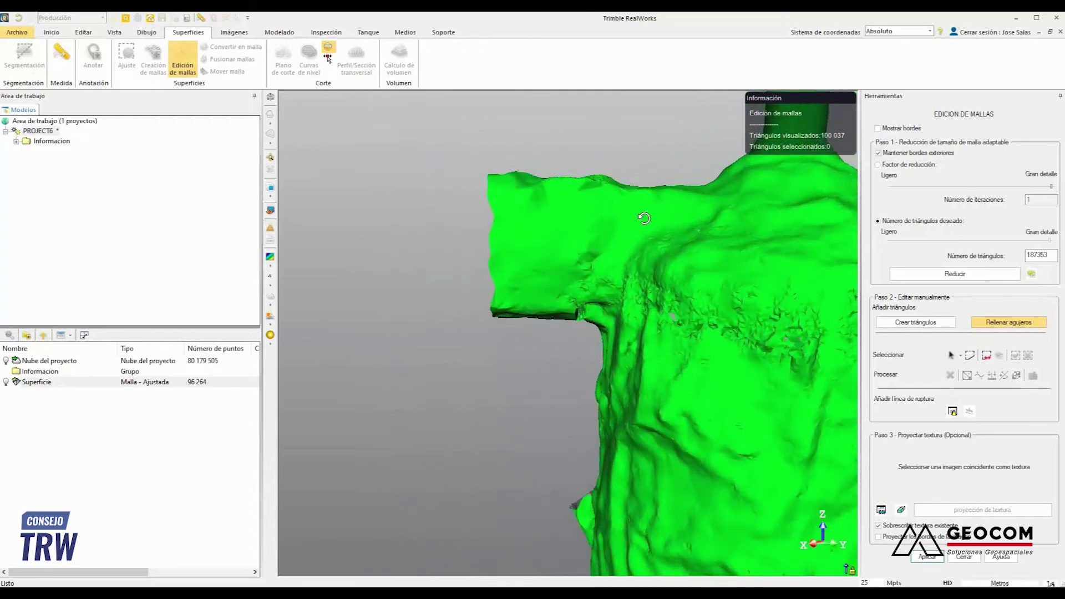
# Fill the irregular hole in the rough band around the upper part of the body.
pyautogui.scroll(-5, 577, 205)
pyautogui.moveTo(585, 205); pyautogui.dragTo(509, 179, button='middle')
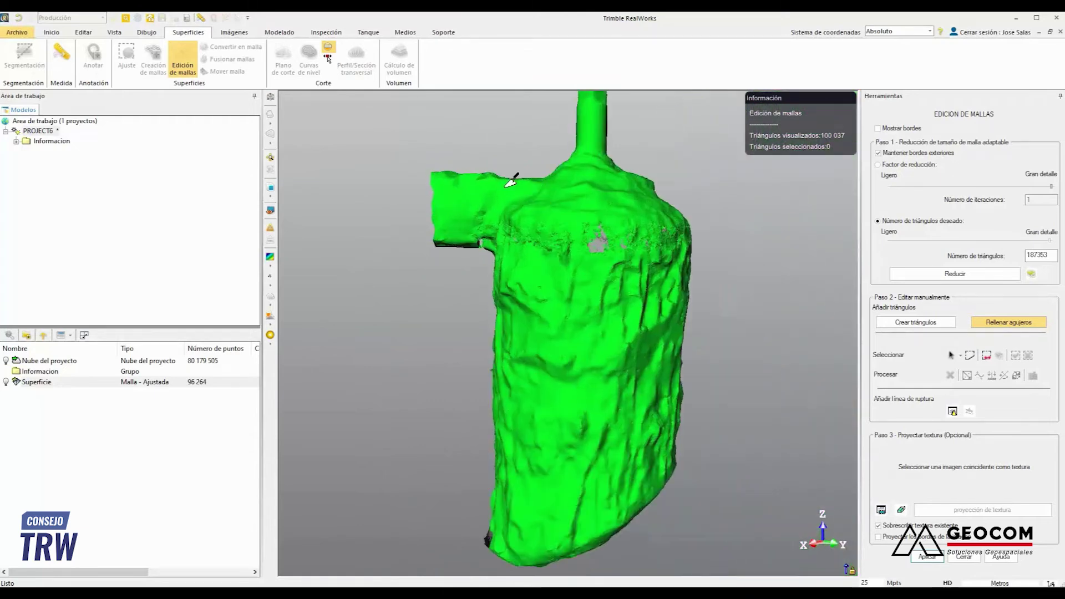
pyautogui.scroll(5, 504, 187)
pyautogui.moveTo(422, 166); pyautogui.dragTo(403, 126, button='middle')
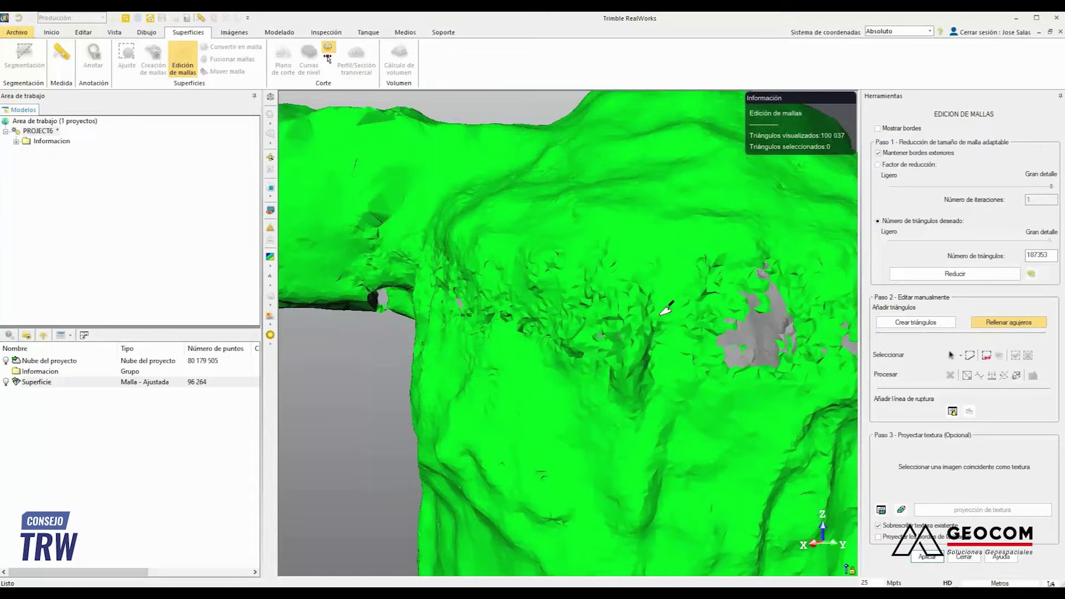
pyautogui.click(786, 302)
# Fill the small hole on the sloped underside of the body.
pyautogui.scroll(-6, 722, 261)
pyautogui.moveTo(638, 242); pyautogui.dragTo(696, 335)
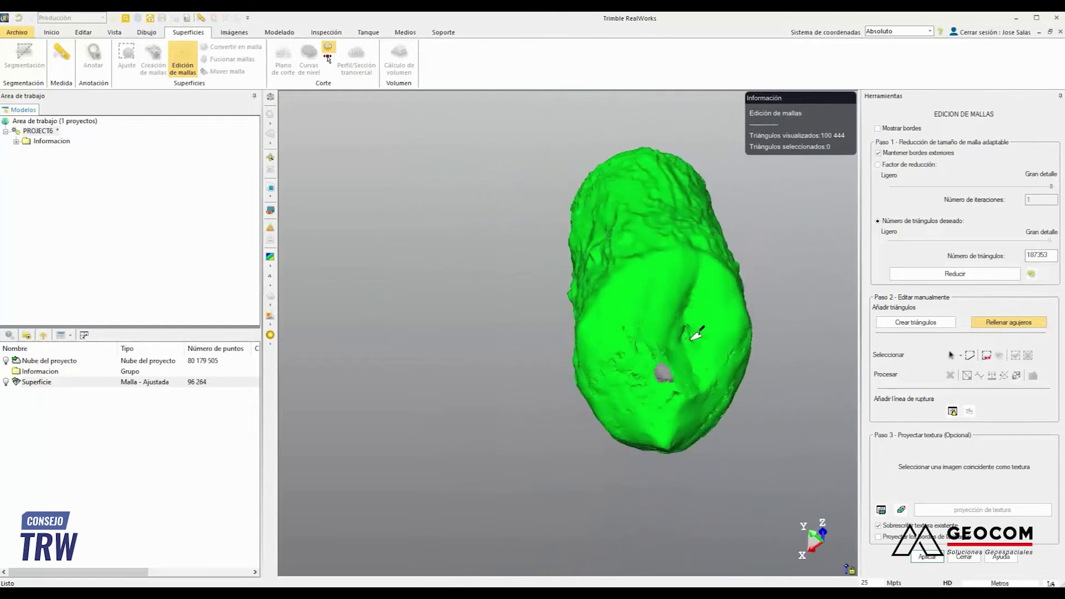
pyautogui.scroll(6, 654, 287)
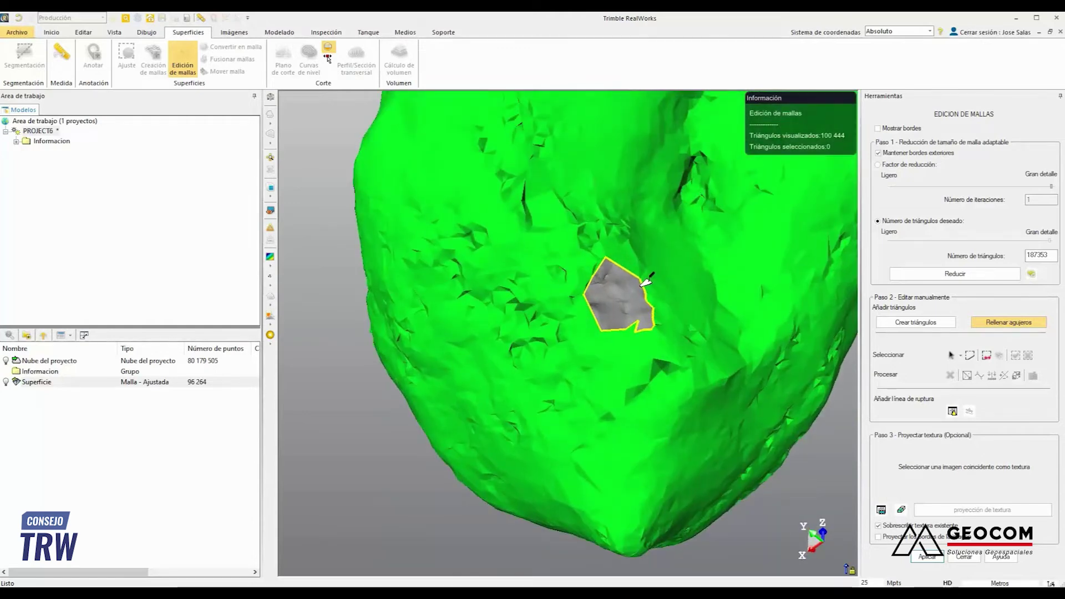
pyautogui.scroll(-5, 632, 283)
# Fill the wide opening just above the lower tip of the mesh.
pyautogui.moveTo(632, 283)
pyautogui.mouseDown()
pyautogui.moveTo(592, 280)
pyautogui.moveTo(610, 219)
pyautogui.moveTo(610, 233)
pyautogui.moveTo(641, 239)
pyautogui.moveTo(624, 214)
pyautogui.moveTo(638, 266)
pyautogui.moveTo(554, 268)
pyautogui.moveTo(659, 300)
pyautogui.moveTo(638, 287)
pyautogui.mouseUp()
pyautogui.scroll(5, 638, 287)
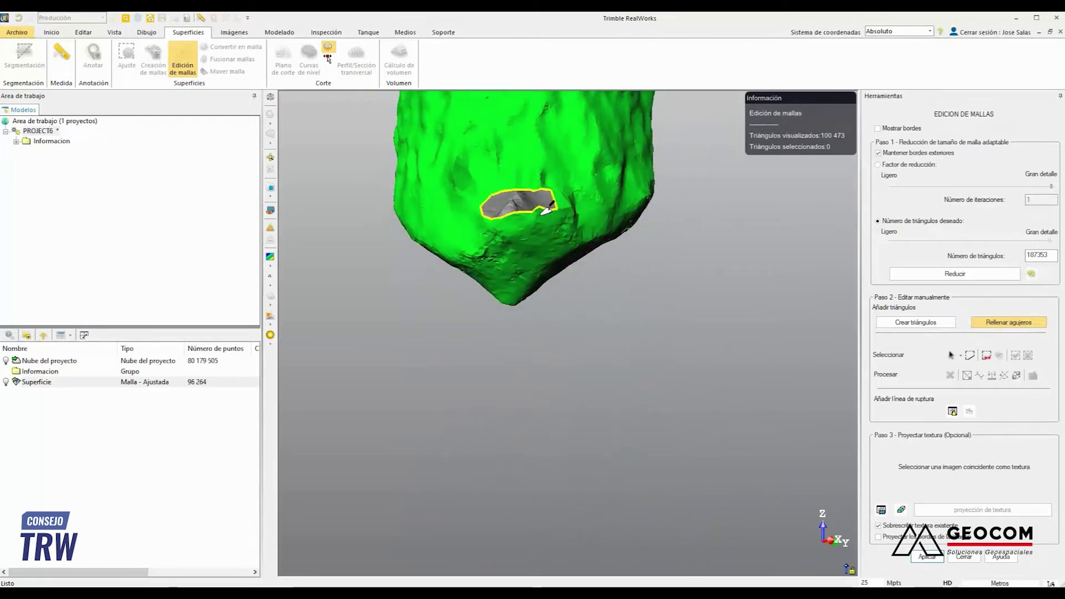
pyautogui.click(542, 214)
# Create a triangle with Crear triángulos bridging the upper rim of the side protrusion's opening to the corner of its inner patch.
pyautogui.scroll(-5, 554, 224)
pyautogui.moveTo(557, 227); pyautogui.dragTo(669, 347, button='middle')
pyautogui.moveTo(527, 219); pyautogui.dragTo(704, 201)
pyautogui.scroll(6, 533, 228)
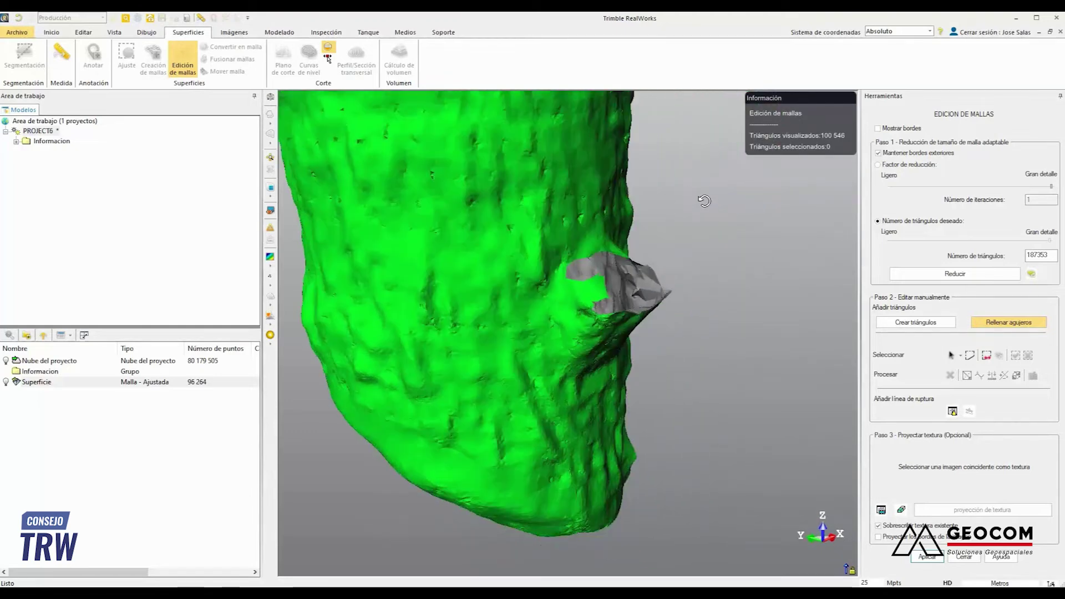
pyautogui.moveTo(637, 305)
pyautogui.mouseDown()
pyautogui.moveTo(608, 317)
pyautogui.moveTo(633, 316)
pyautogui.mouseUp()
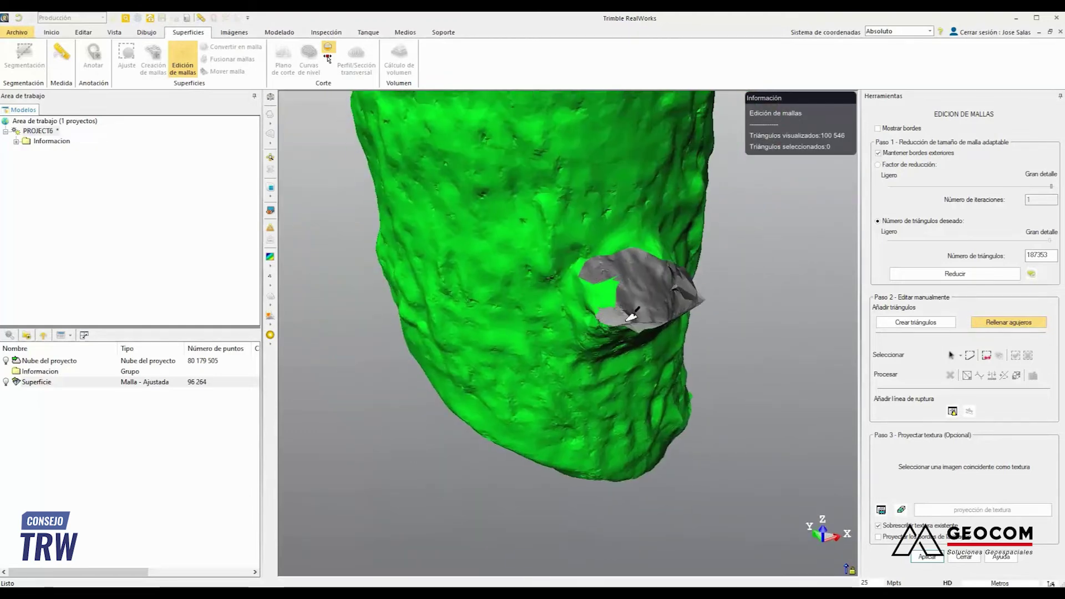
pyautogui.click(936, 326)
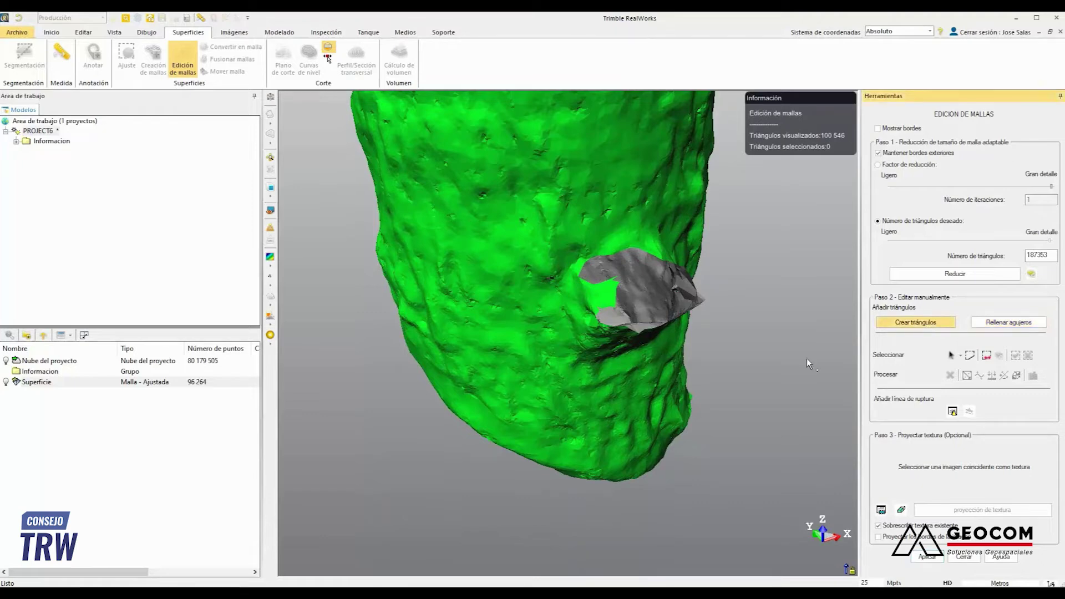
pyautogui.scroll(5, 620, 283)
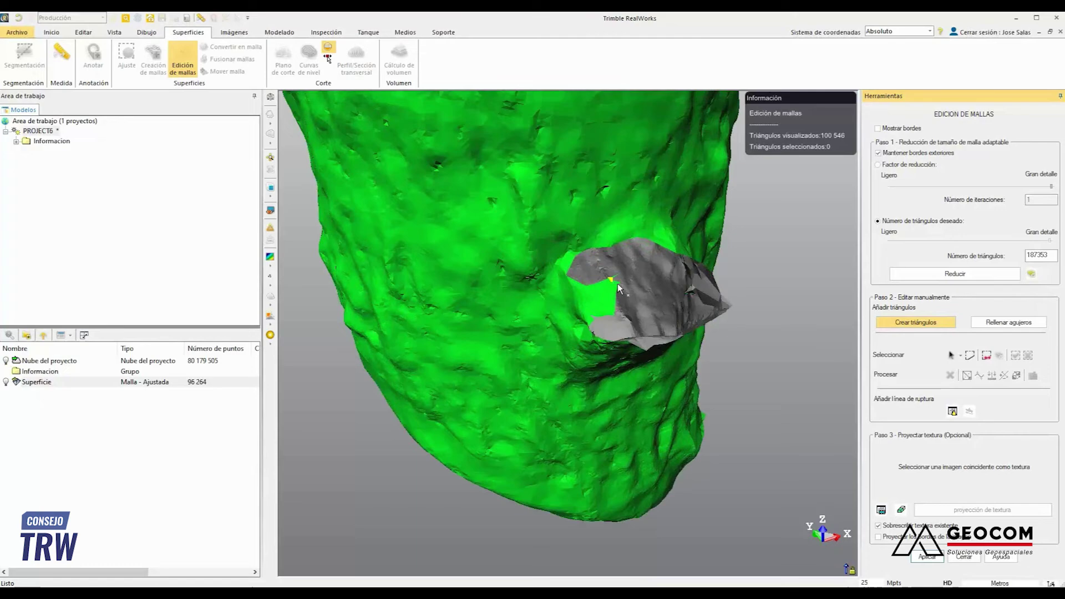
pyautogui.click(636, 275)
pyautogui.scroll(-5, 665, 259)
pyautogui.scroll(3, 679, 249)
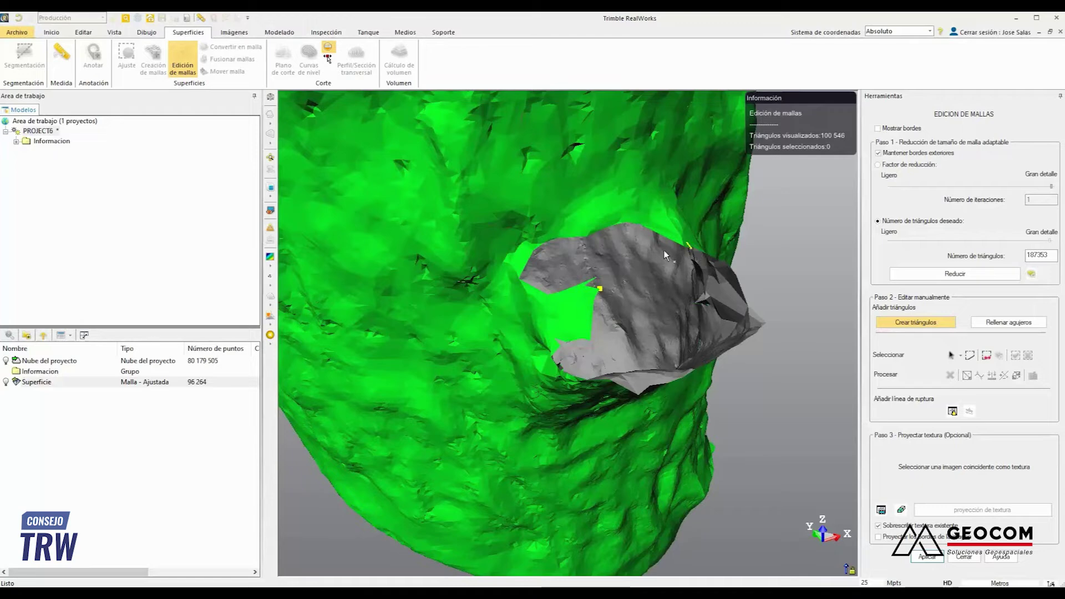
pyautogui.click(601, 289)
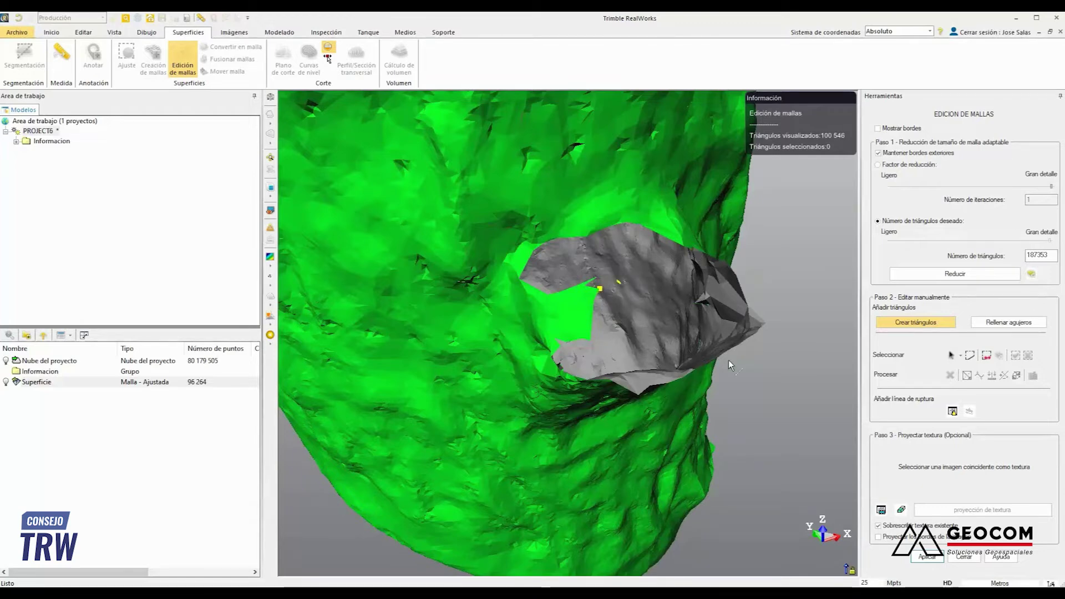
pyautogui.click(680, 242)
pyautogui.moveTo(666, 251); pyautogui.dragTo(627, 267)
pyautogui.scroll(5, 627, 267)
pyautogui.scroll(-6, 614, 245)
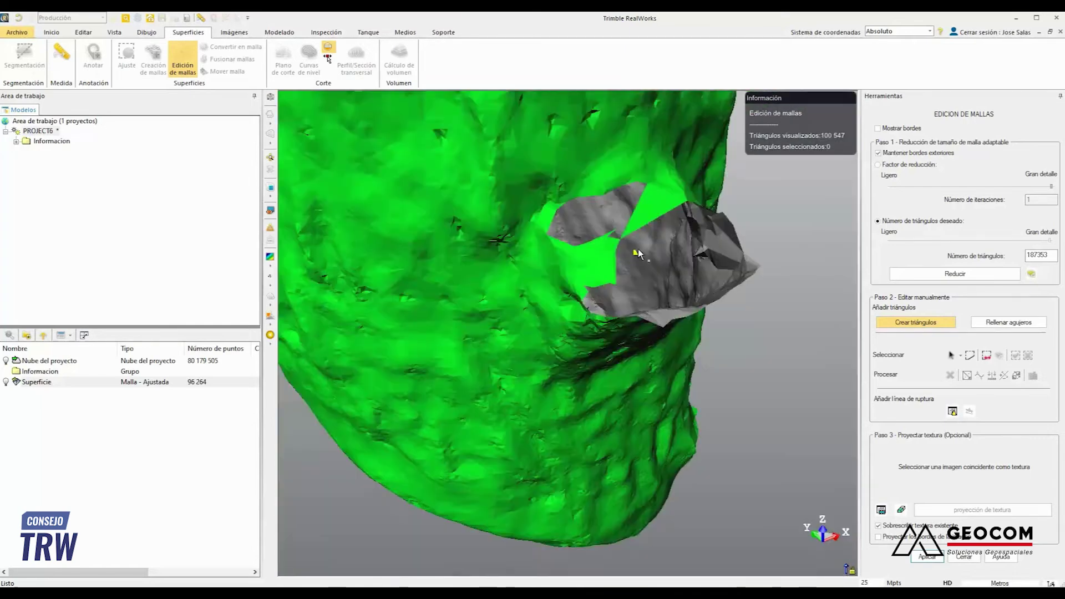
# Create a second bridging triangle from the inner patch to the lower outer rim of the protrusion's opening.
pyautogui.scroll(8, 601, 264)
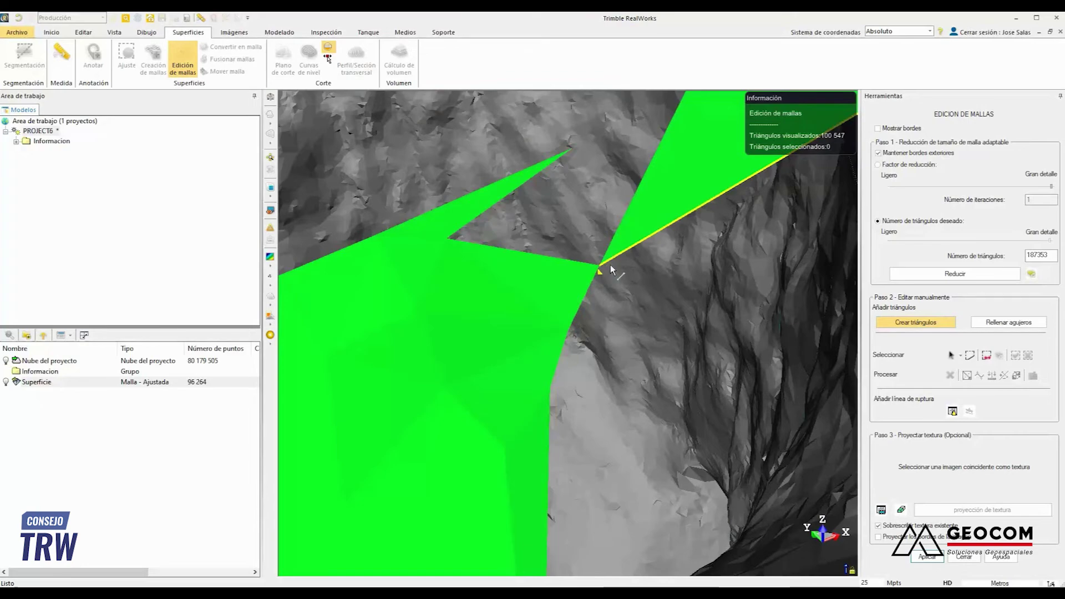
pyautogui.scroll(-6, 627, 260)
pyautogui.scroll(3, 648, 262)
pyautogui.scroll(4, 627, 264)
pyautogui.scroll(-5, 624, 271)
pyautogui.moveTo(624, 271); pyautogui.dragTo(565, 252)
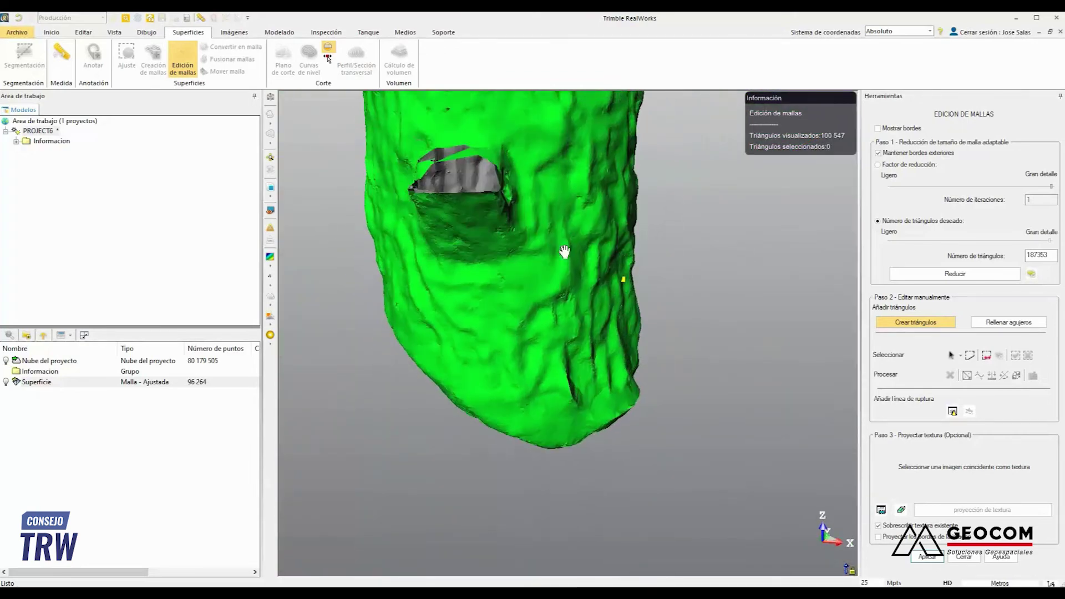
pyautogui.scroll(6, 564, 252)
pyautogui.scroll(-3, 535, 214)
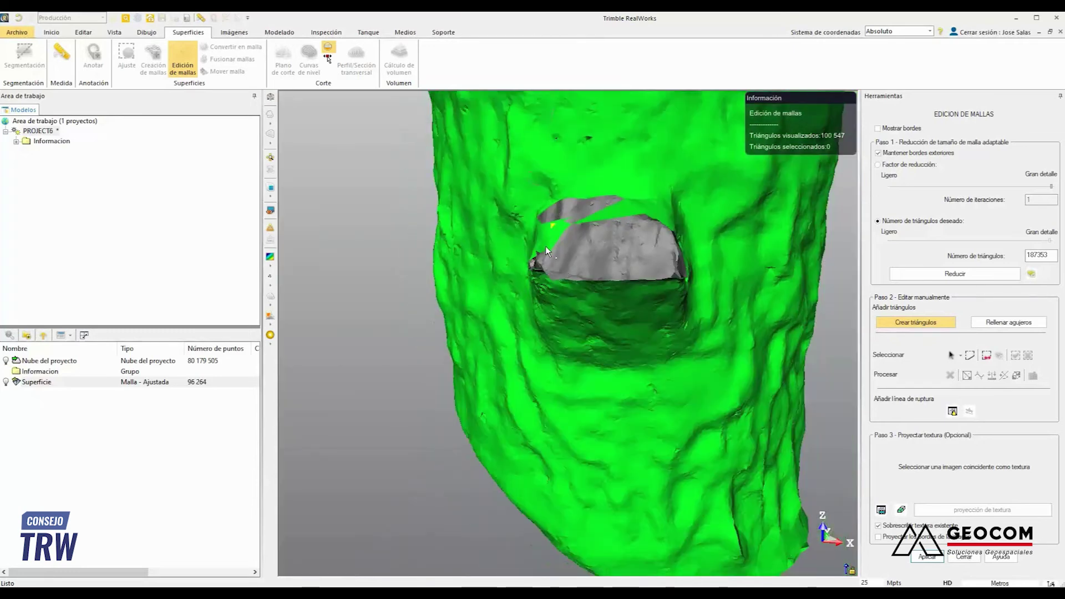
pyautogui.scroll(2, 551, 253)
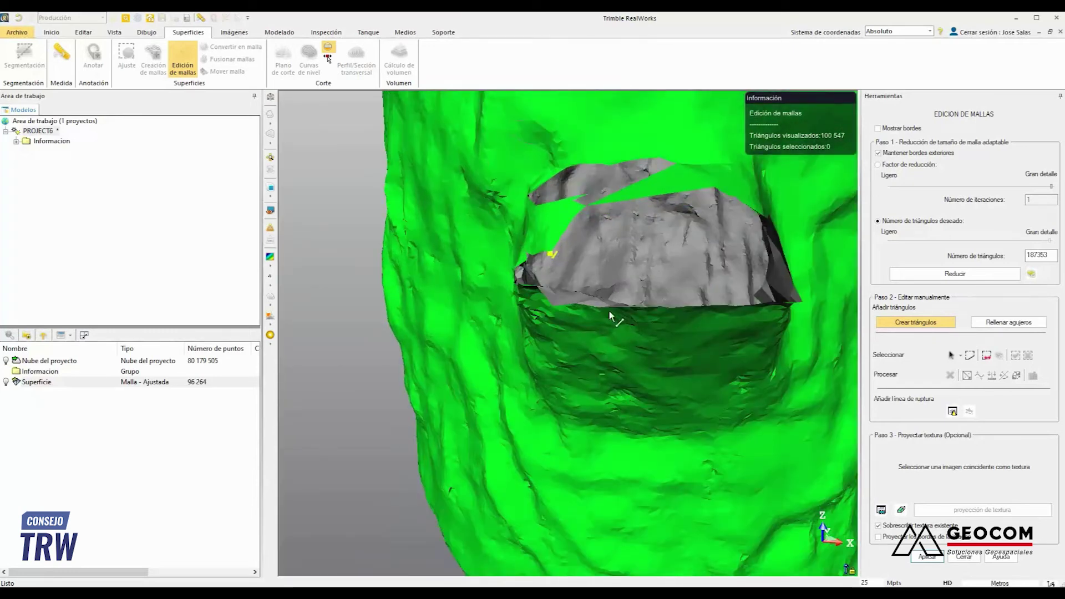
pyautogui.scroll(2, 620, 309)
pyautogui.moveTo(620, 309); pyautogui.dragTo(485, 223)
pyautogui.click(530, 284)
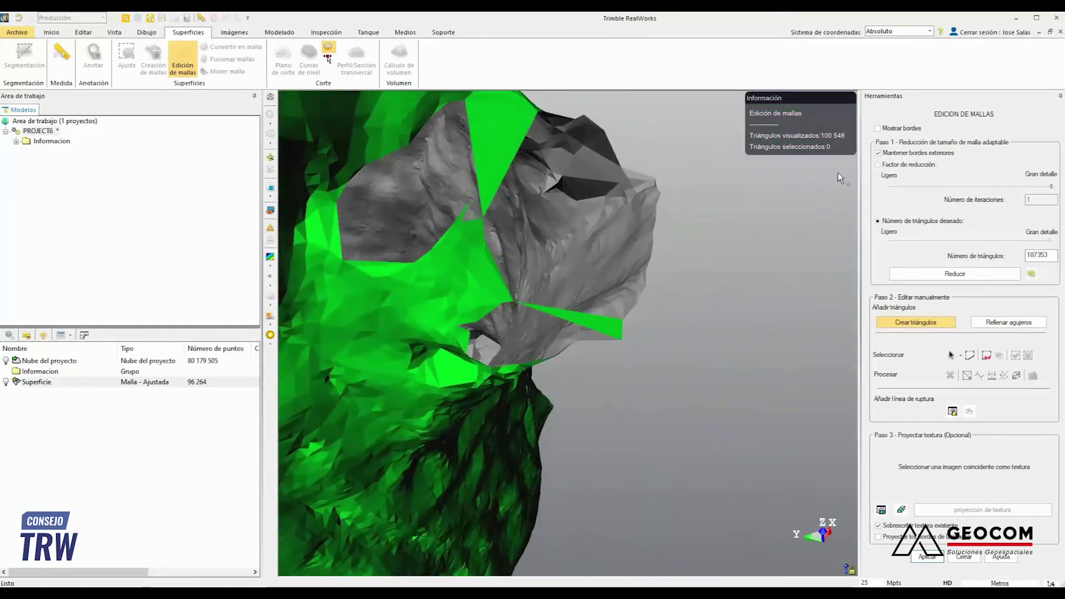
# Create a triangle from the upper bridge's outer end to the edge of the opening's far side wall.
pyautogui.moveTo(529, 266); pyautogui.dragTo(589, 167)
pyautogui.scroll(2, 580, 179)
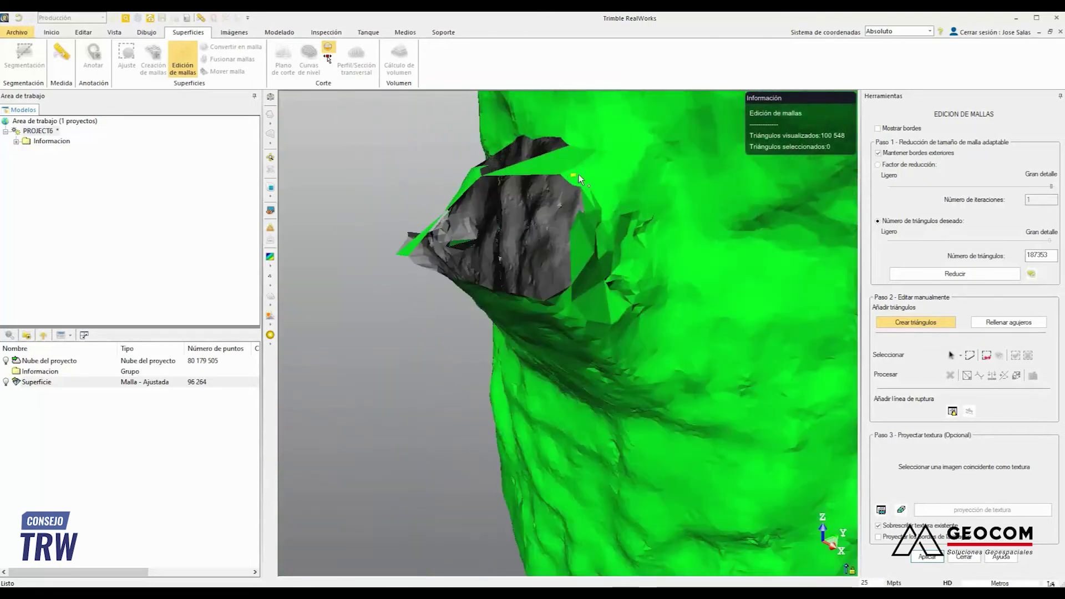
pyautogui.click(560, 175)
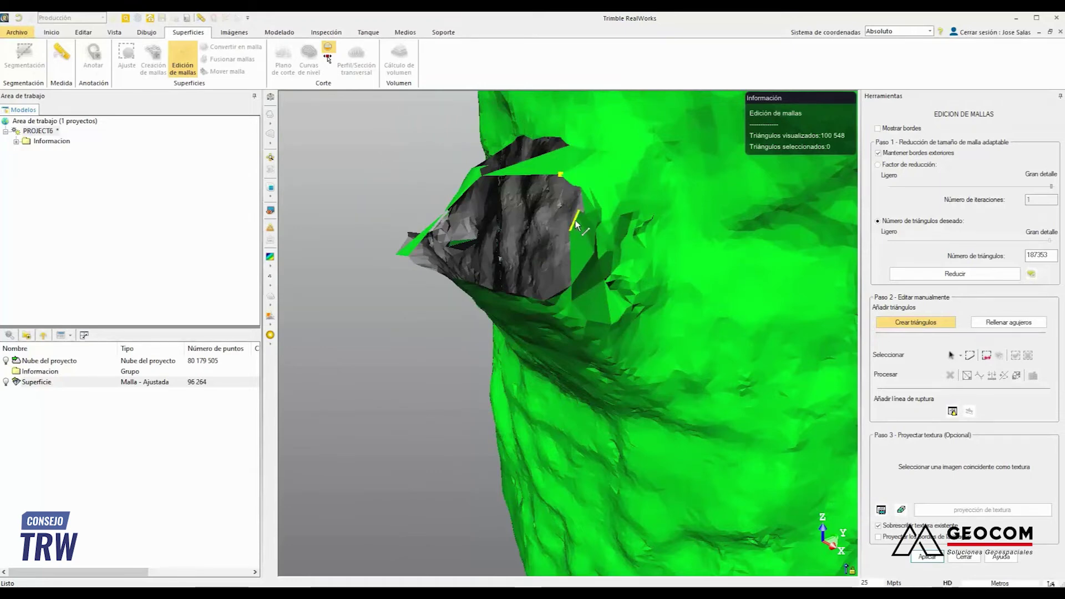
pyautogui.moveTo(577, 226); pyautogui.dragTo(551, 245)
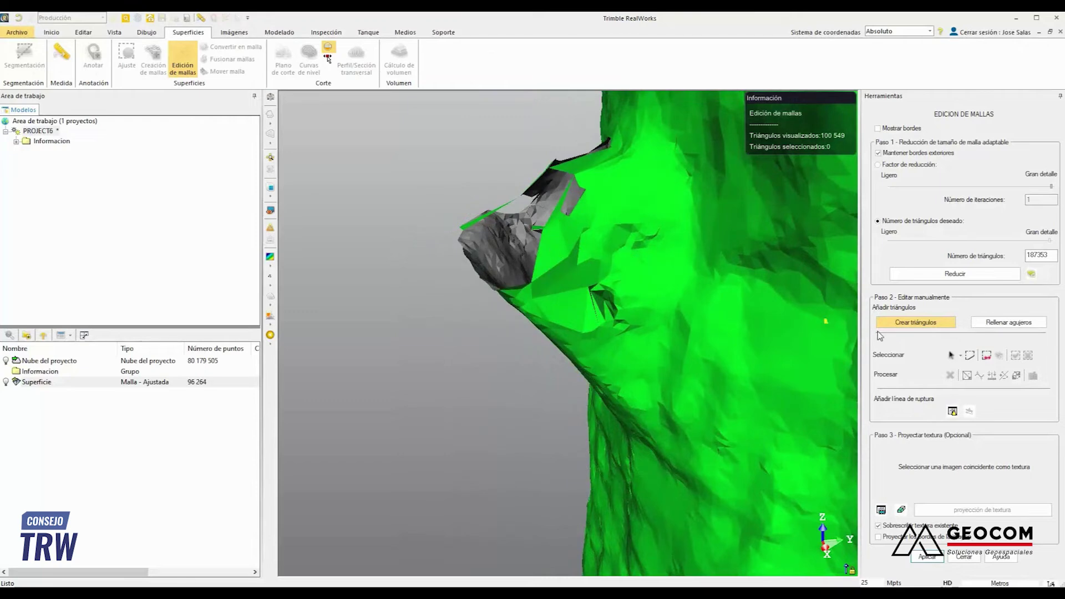
# Create a narrow triangle across the opening, joining the upper bridge's outer corner to the lower rim.
pyautogui.moveTo(616, 270); pyautogui.dragTo(715, 299)
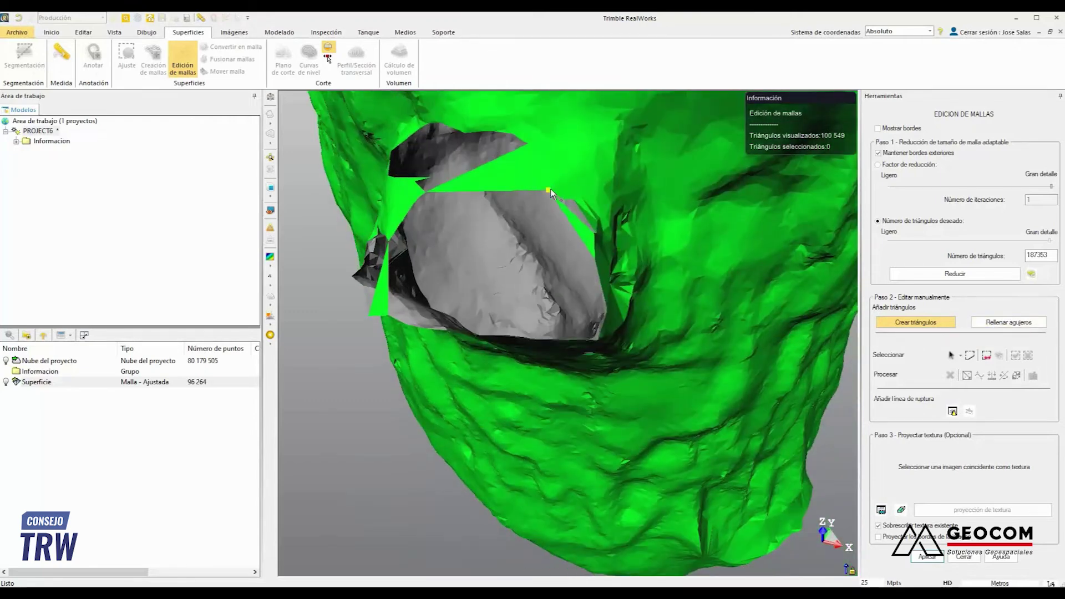
pyautogui.moveTo(551, 188); pyautogui.dragTo(589, 200)
pyautogui.click(493, 238)
pyautogui.moveTo(493, 238); pyautogui.dragTo(505, 313)
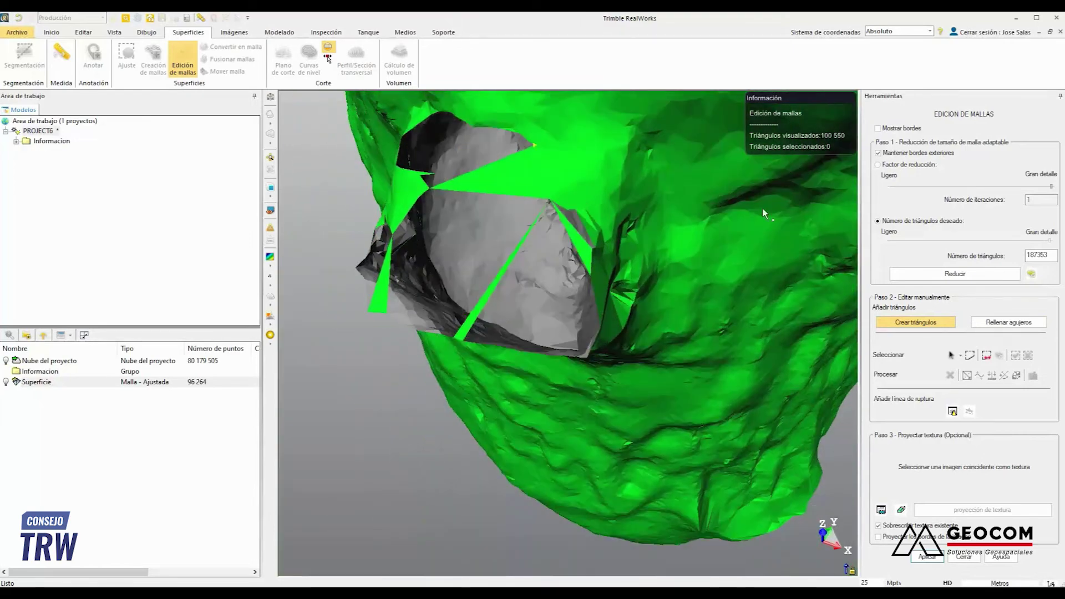
# Fill the small sliver hole beside the upper bridge's outer corner with Rellenar agujeros.
pyautogui.click(997, 324)
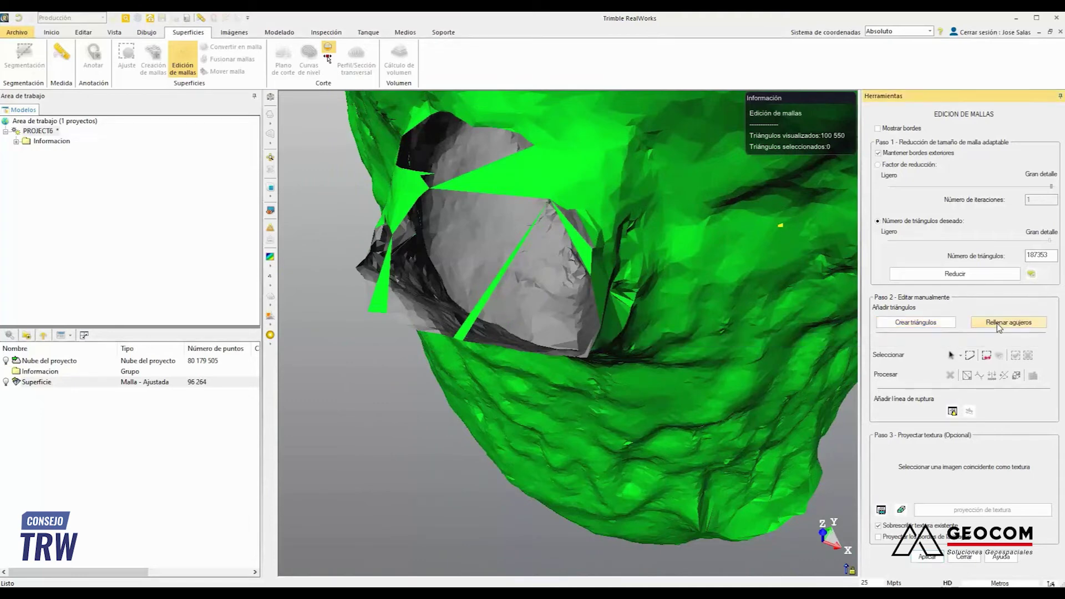
pyautogui.click(586, 244)
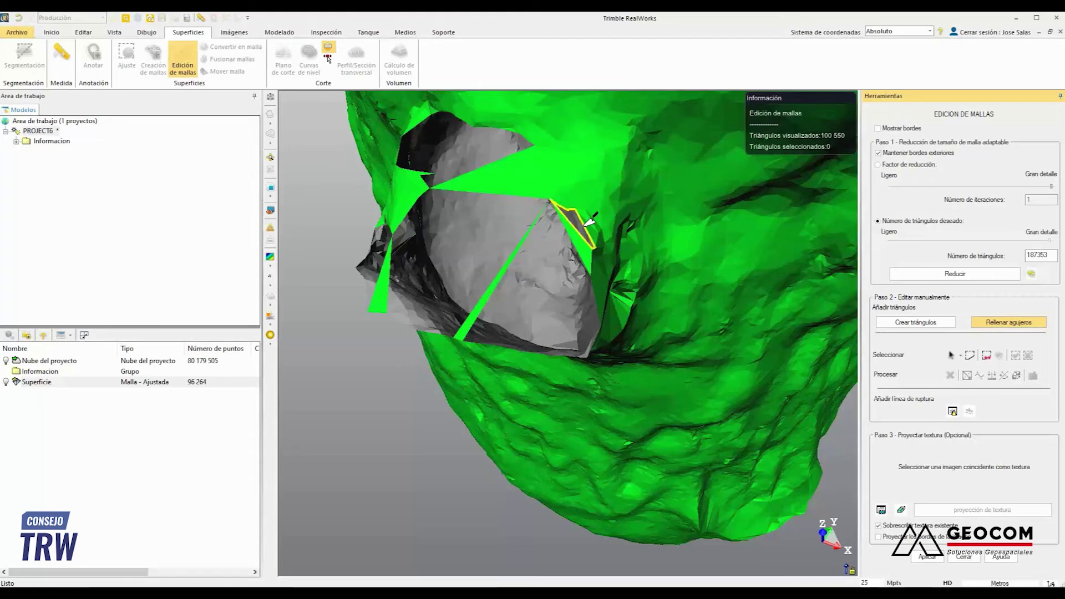
pyautogui.click(589, 222)
pyautogui.moveTo(615, 287); pyautogui.dragTo(582, 239)
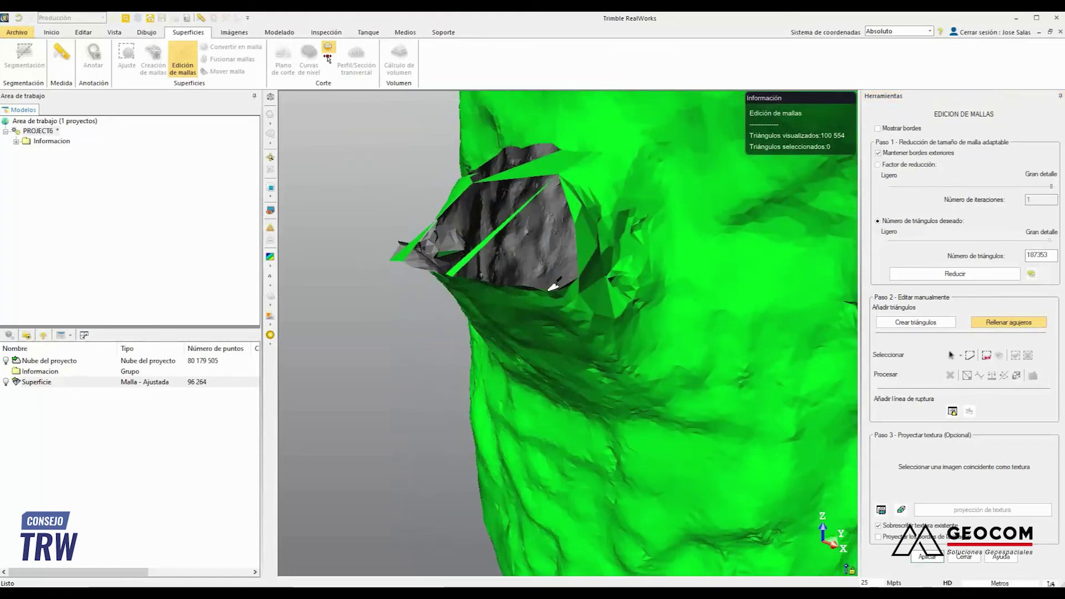
# Fill the outer section of the protrusion's opening, beyond the narrow cross bridge.
pyautogui.moveTo(537, 290); pyautogui.dragTo(641, 326)
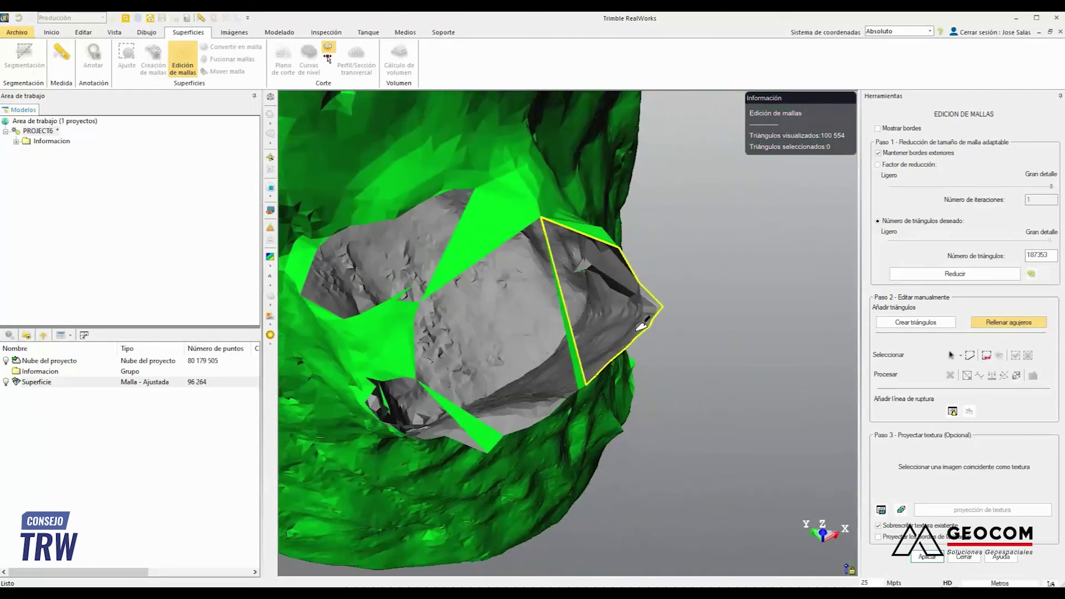
pyautogui.click(645, 328)
pyautogui.moveTo(678, 336); pyautogui.dragTo(650, 252)
pyautogui.scroll(-4, 629, 252)
pyautogui.moveTo(628, 252); pyautogui.dragTo(719, 316, button='middle')
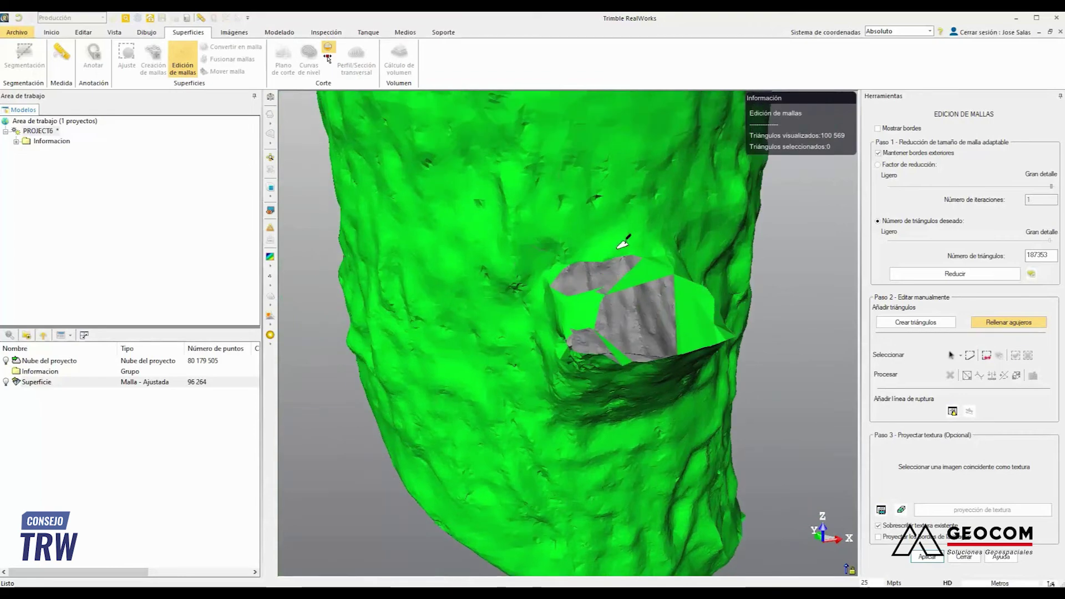
# Fill the large central section of the opening between the bridging triangles.
pyautogui.click(642, 267)
pyautogui.moveTo(702, 301); pyautogui.dragTo(681, 288)
pyautogui.scroll(4, 637, 281)
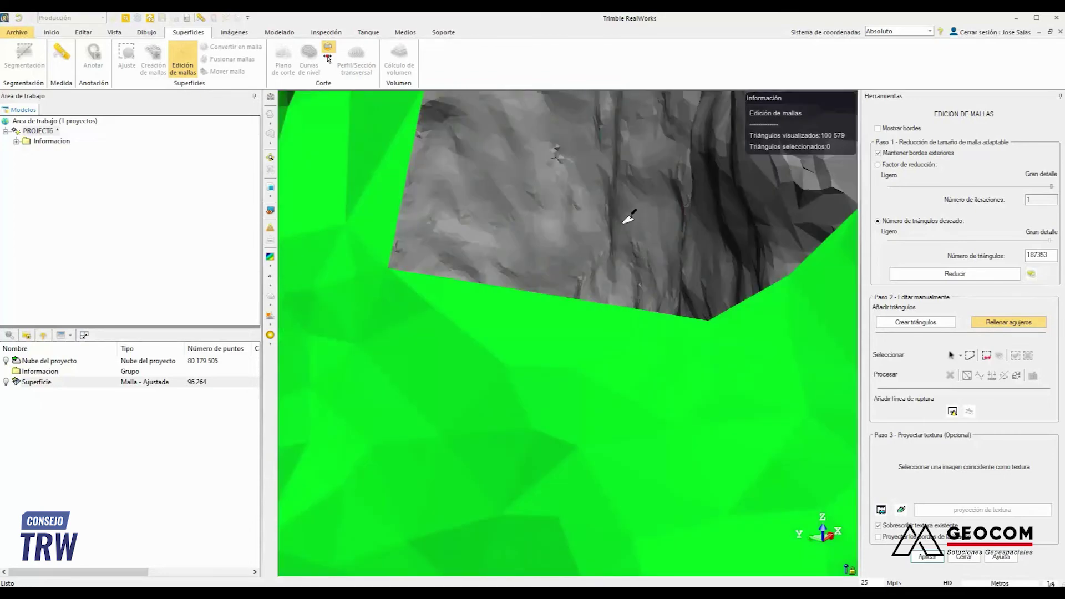
# Fill the upper hole where the protrusion meets the body, above the inner patch.
pyautogui.scroll(-2, 630, 219)
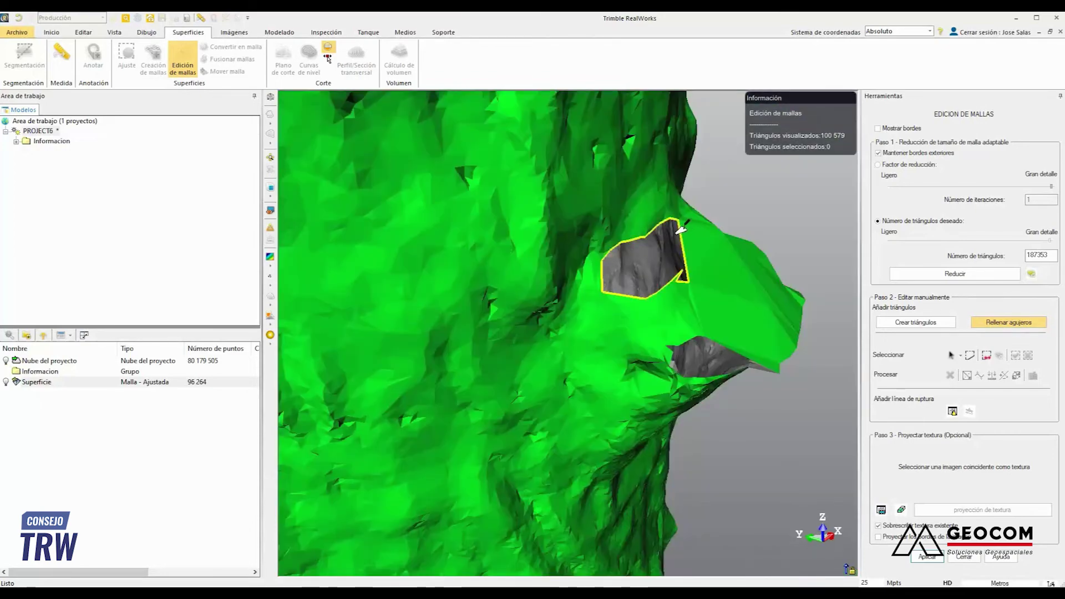
pyautogui.scroll(-3, 693, 233)
pyautogui.moveTo(688, 239); pyautogui.dragTo(635, 274)
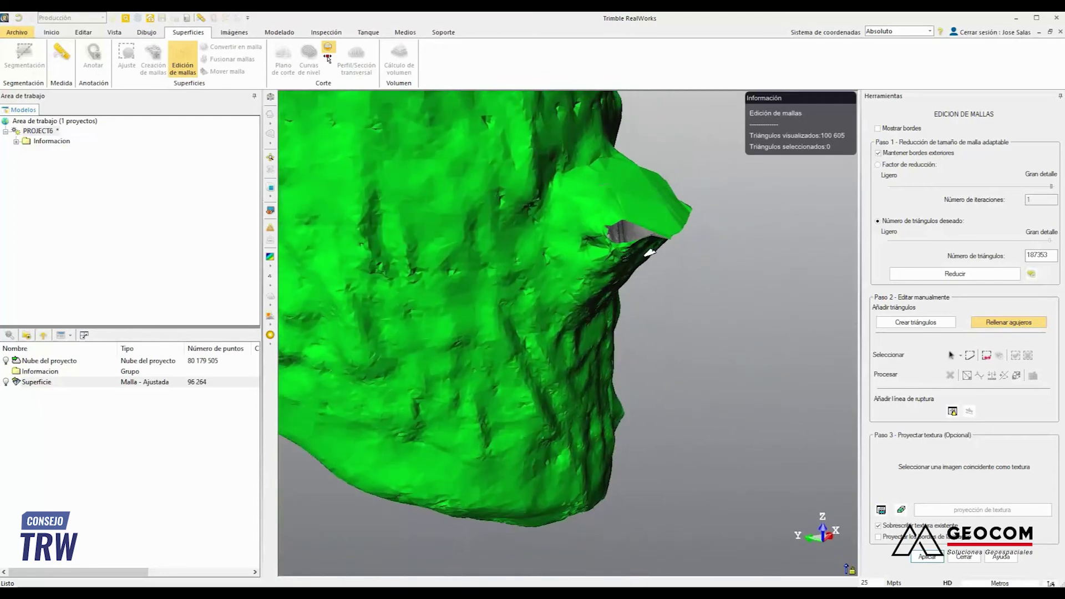
# Fill the last small hole below the inner patch, along the protrusion's lower rim.
pyautogui.scroll(3, 635, 233)
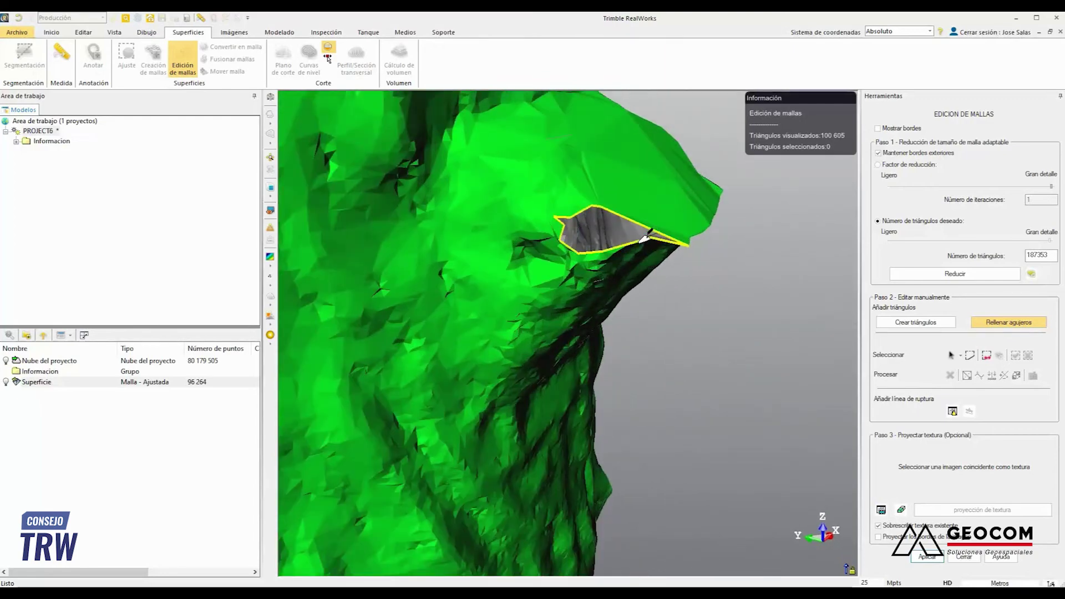
pyautogui.click(644, 238)
pyautogui.moveTo(643, 239); pyautogui.dragTo(608, 268)
pyautogui.scroll(-3, 671, 288)
# Check the repaired mesh from several sides and apply the mesh edits.
pyautogui.moveTo(681, 284); pyautogui.dragTo(609, 190)
pyautogui.moveTo(675, 202); pyautogui.dragTo(597, 161)
pyautogui.moveTo(572, 237); pyautogui.dragTo(465, 261)
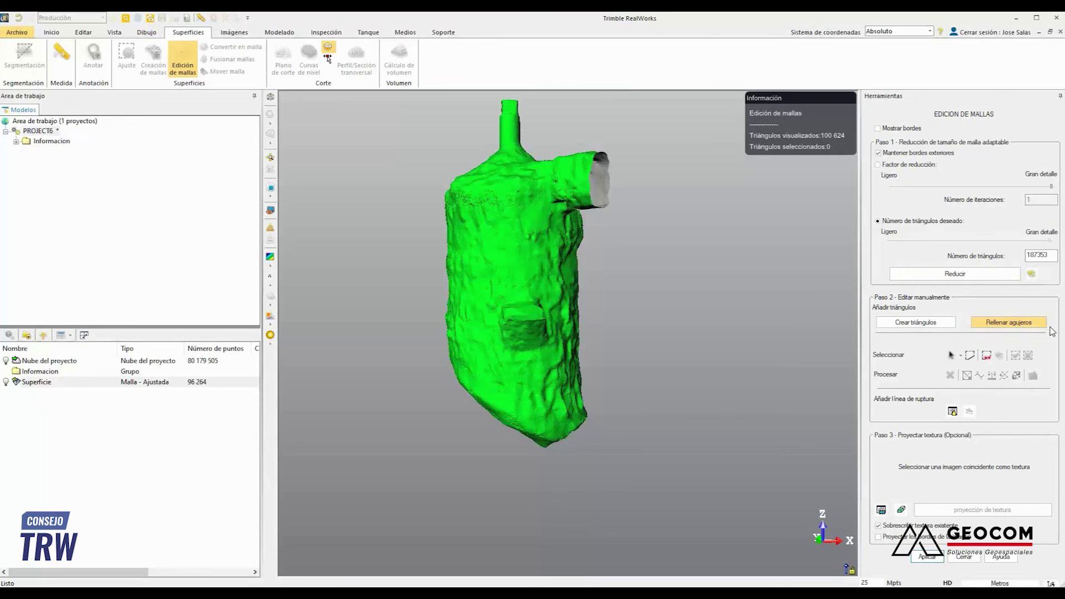
pyautogui.moveTo(591, 223); pyautogui.dragTo(577, 244)
pyautogui.scroll(-4, 650, 239)
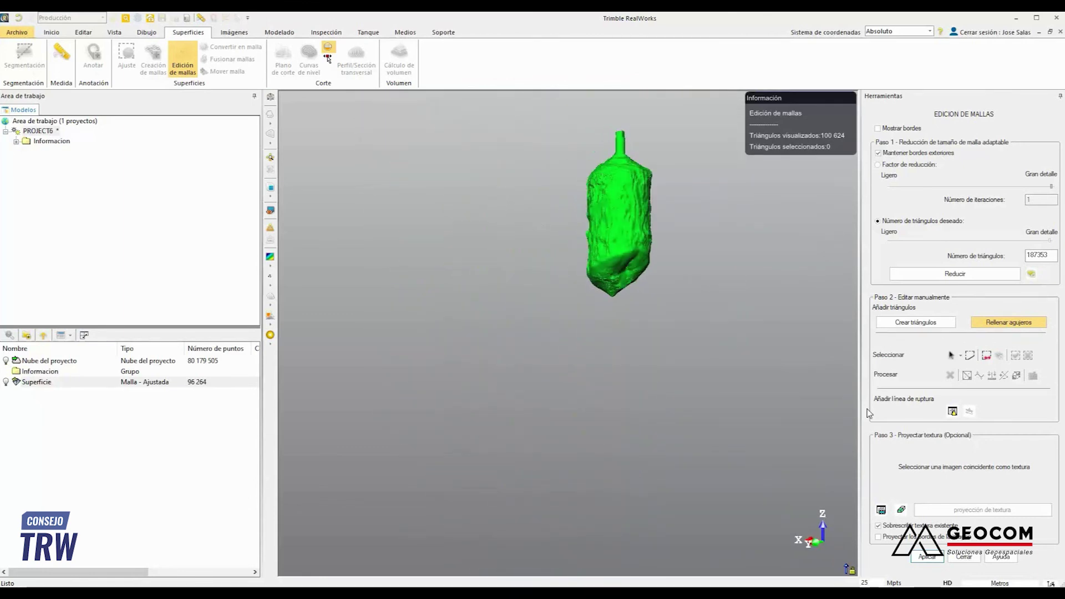
pyautogui.click(931, 560)
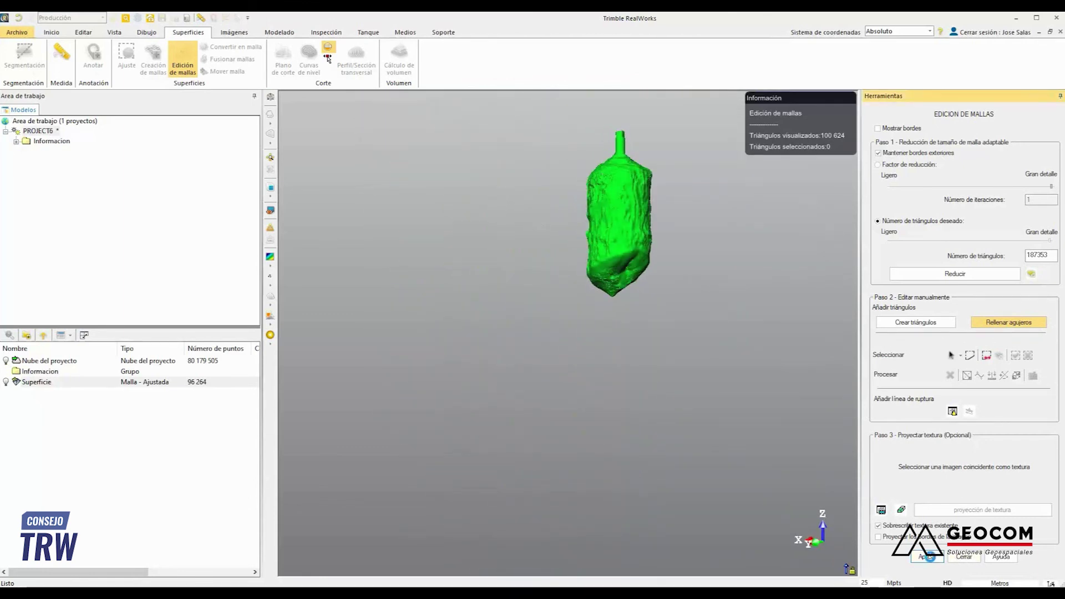
# Select the Superficie mesh, review the file formats available for exporting the selection, and leave without exporting.
pyautogui.click(112, 382)
pyautogui.moveTo(552, 302); pyautogui.dragTo(611, 289)
pyautogui.scroll(3, 642, 261)
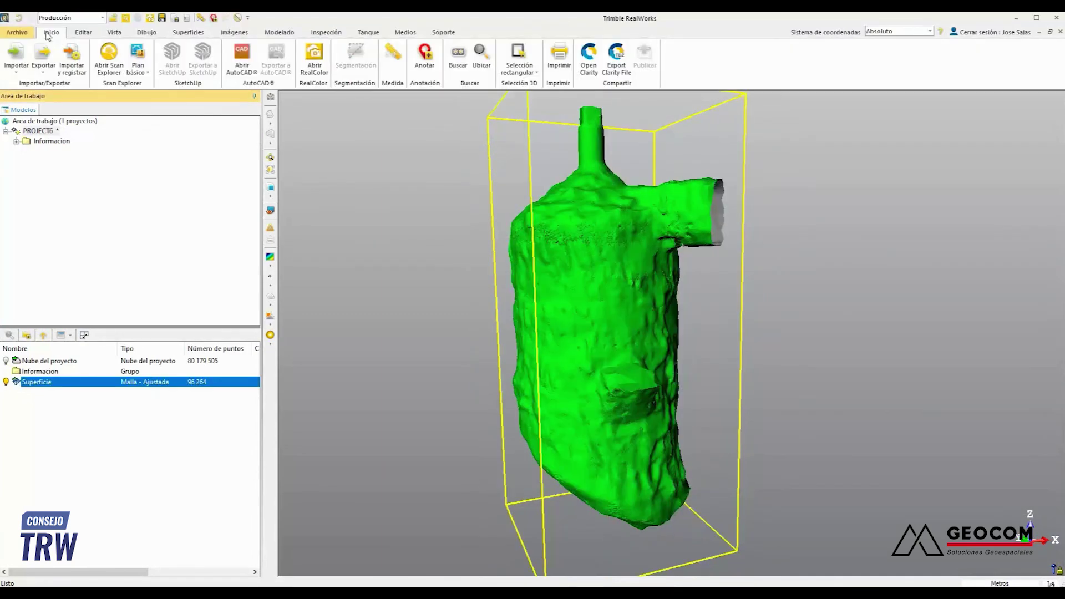
pyautogui.click(42, 64)
pyautogui.click(62, 86)
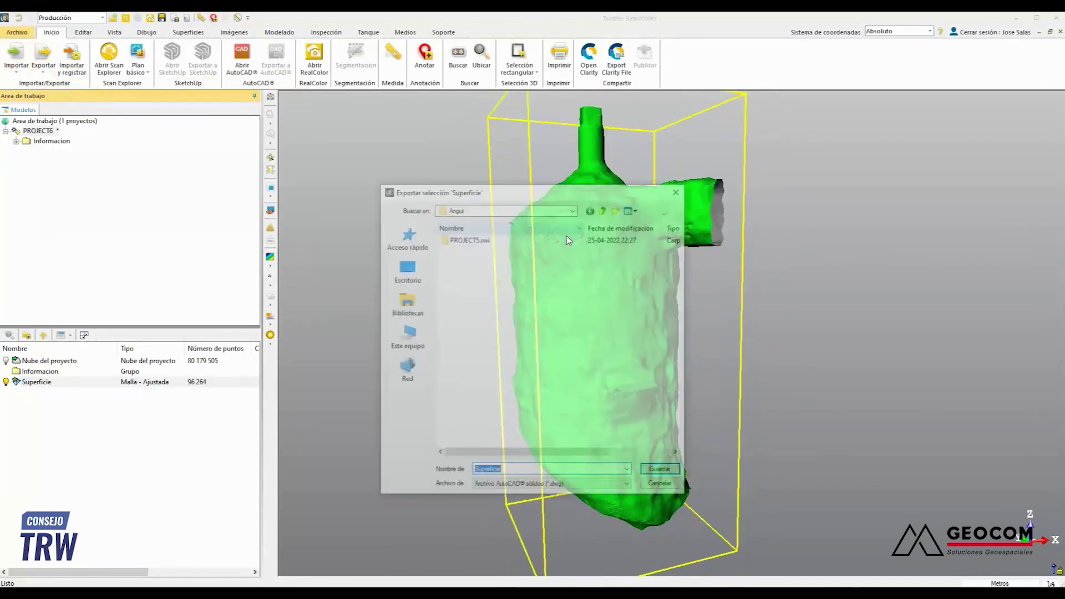
pyautogui.click(628, 487)
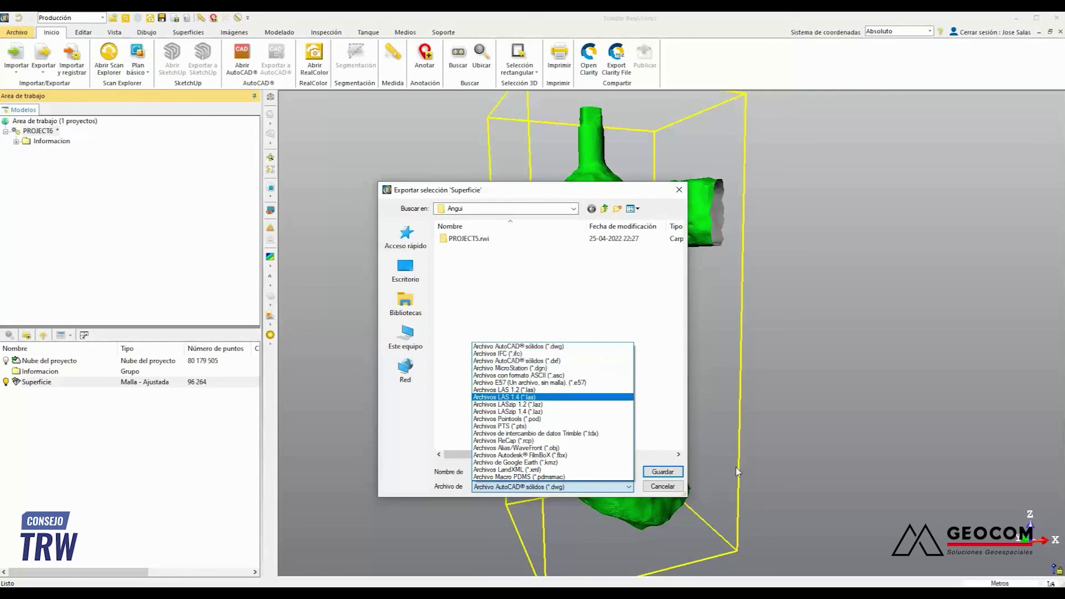
pyautogui.click(682, 486)
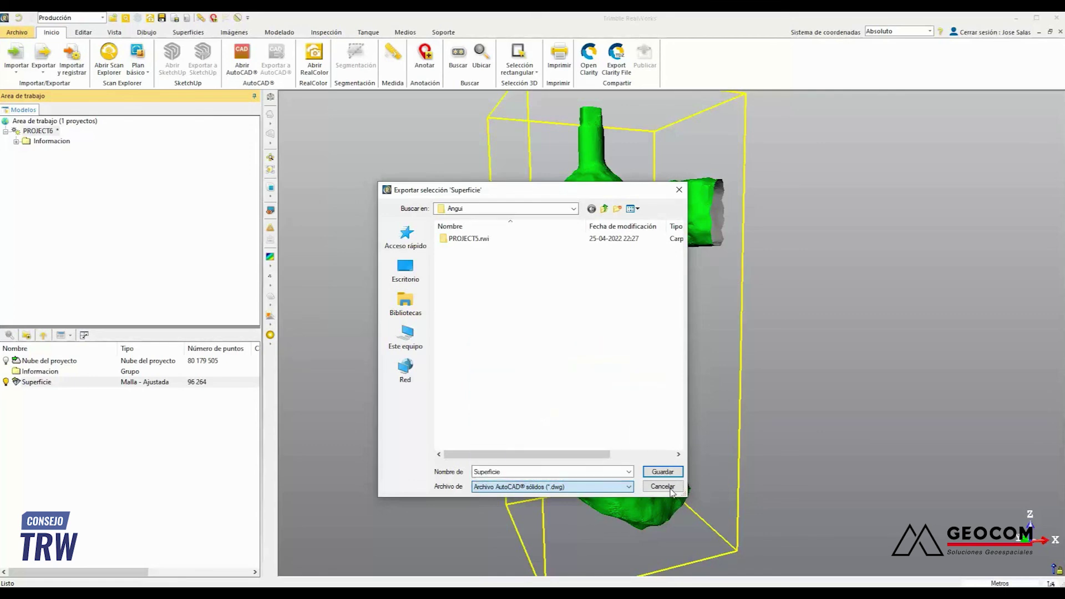
pyautogui.click(679, 189)
pyautogui.scroll(-5, 592, 293)
pyautogui.click(763, 254)
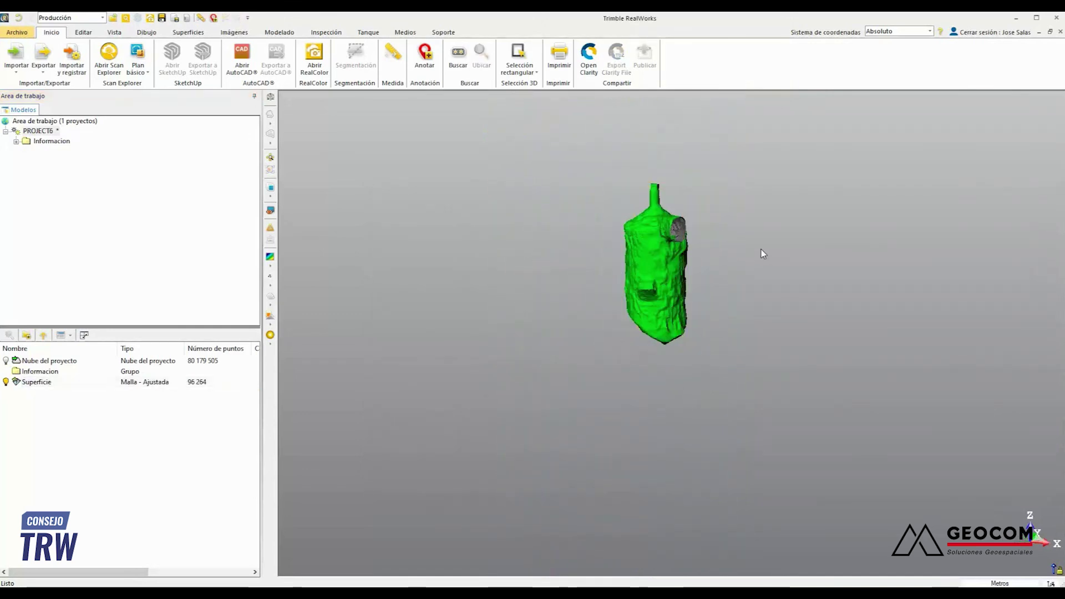